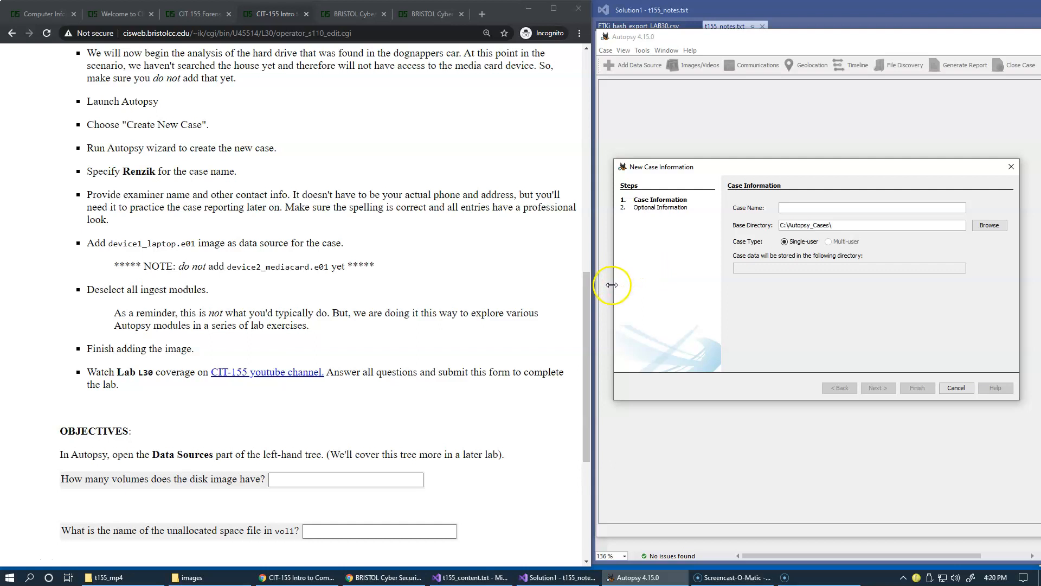
Review the lab instructions and the Renzik case brief across the browser tabs
drag(584, 296, 584, 77)
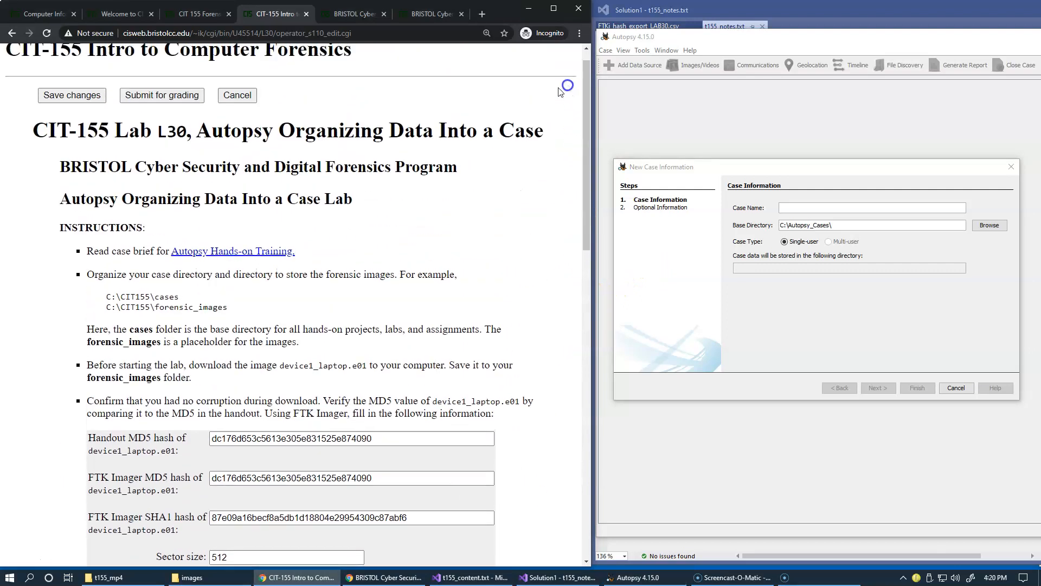
click(218, 252)
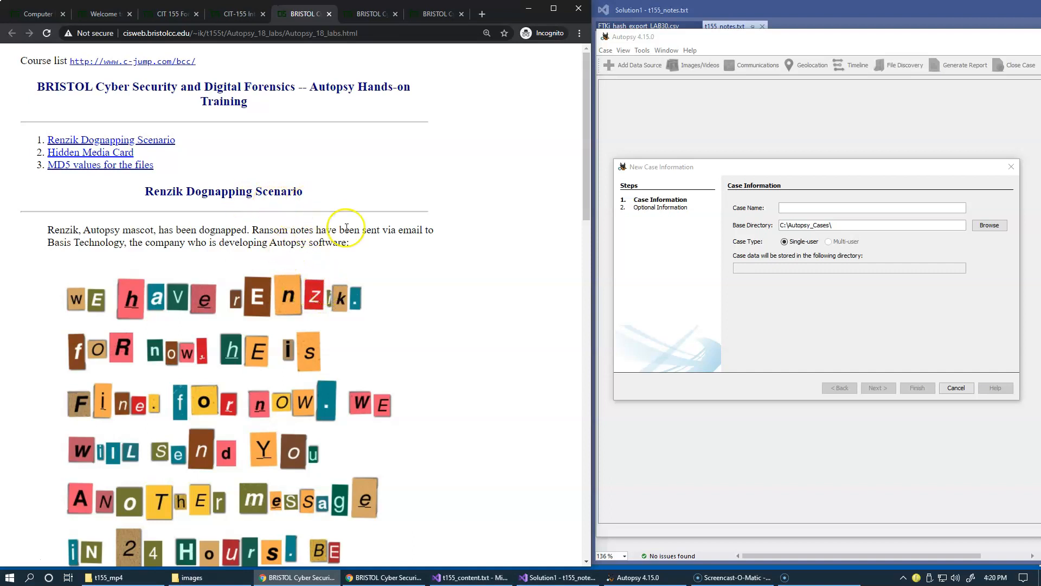
click(173, 17)
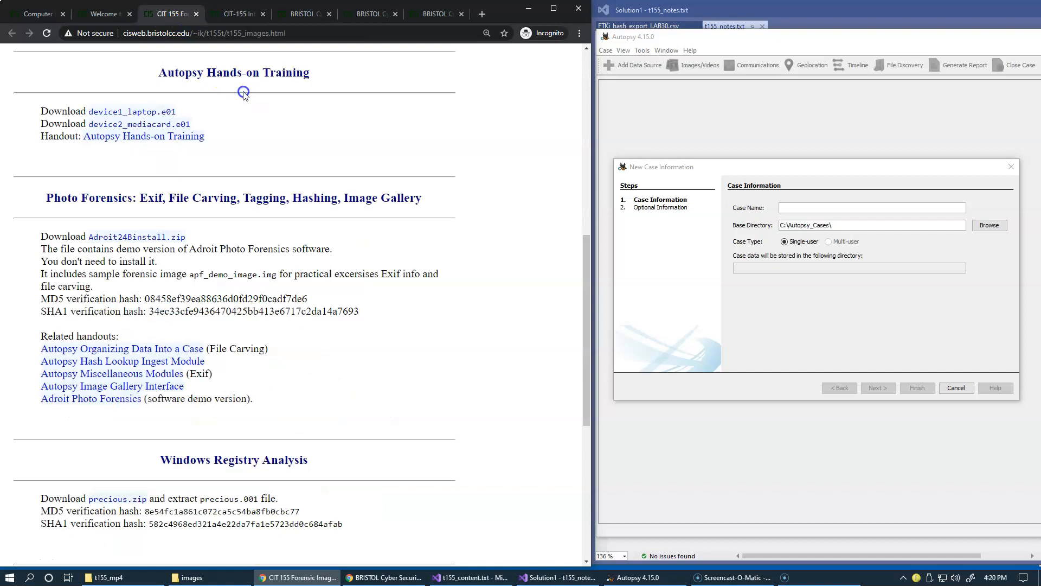
click(228, 15)
scroll(293, 204, down, 3)
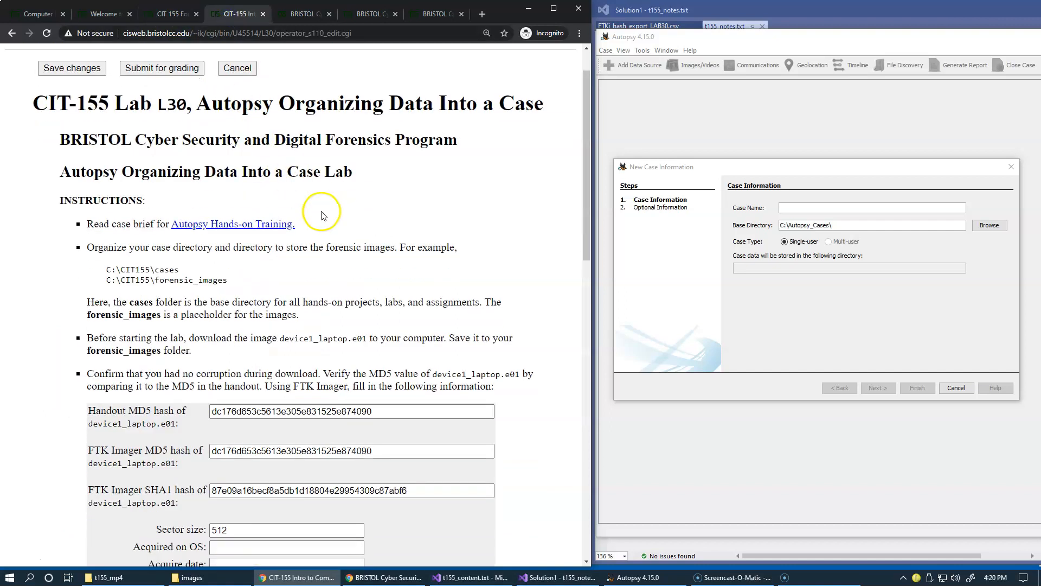
scroll(319, 207, down, 4)
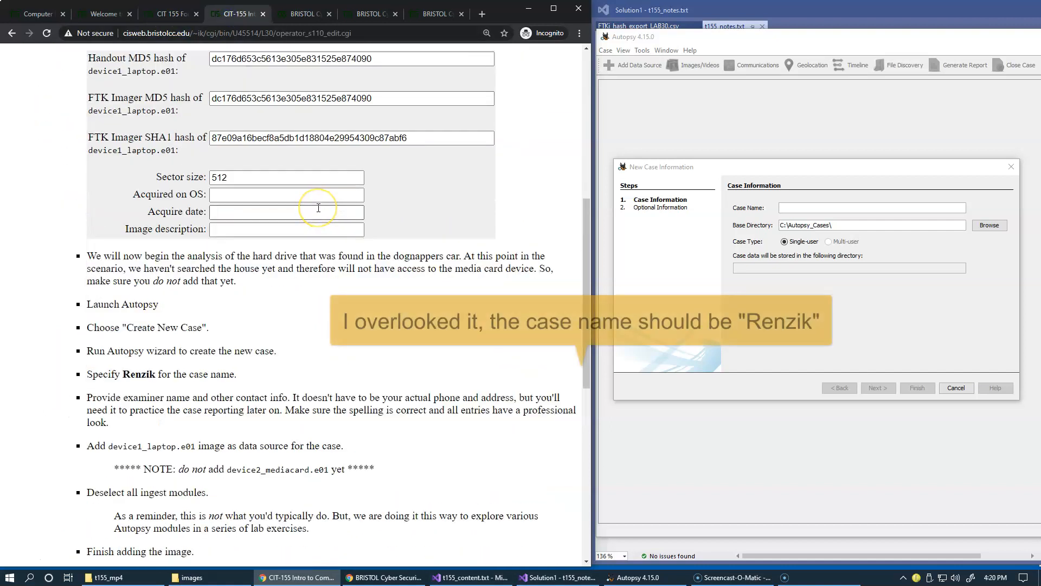
scroll(318, 209, down, 2)
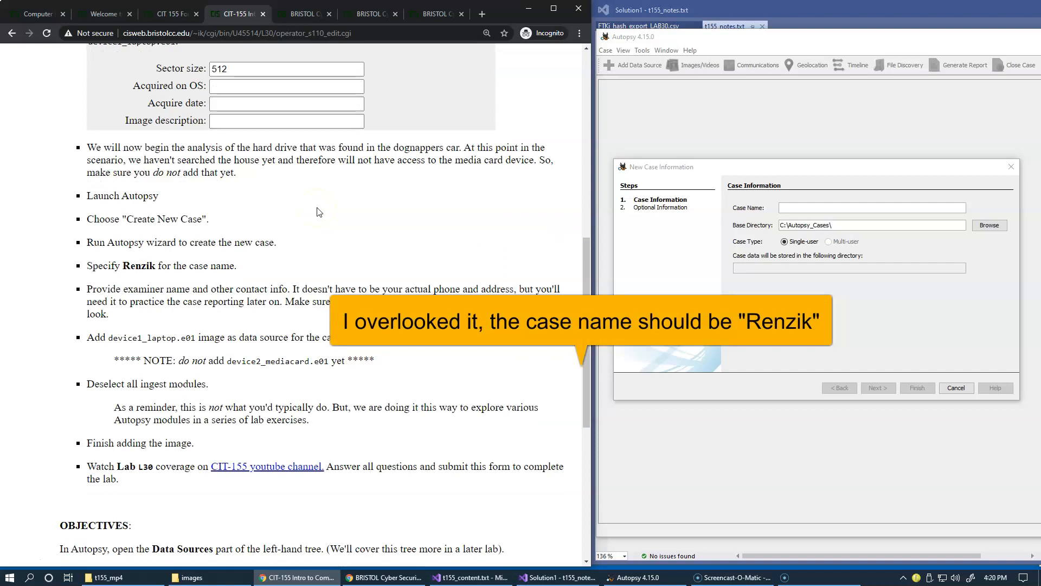
Enter L30 as the case name in the New Case Information wizard
click(805, 209)
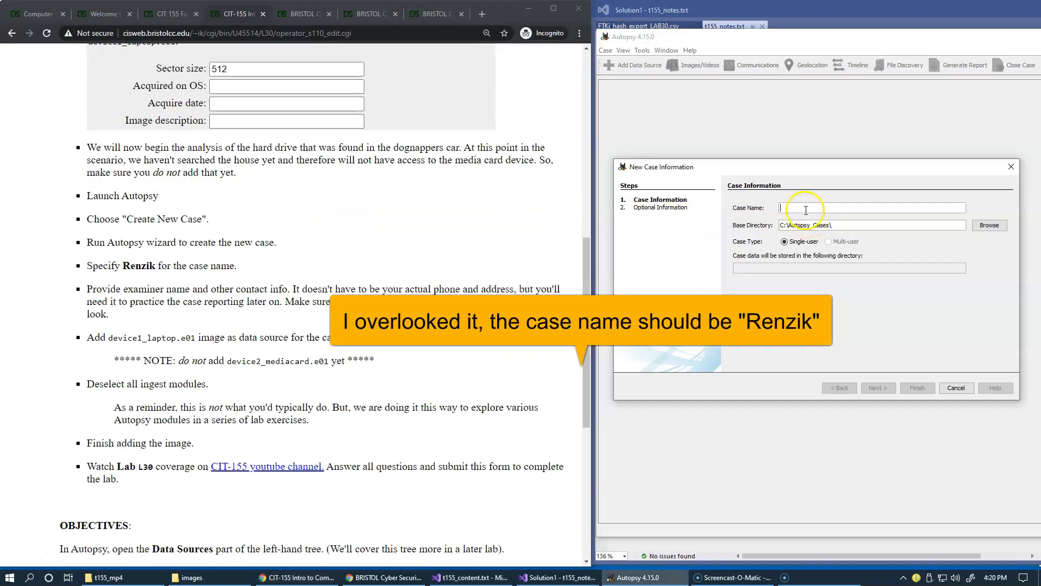
text(L30)
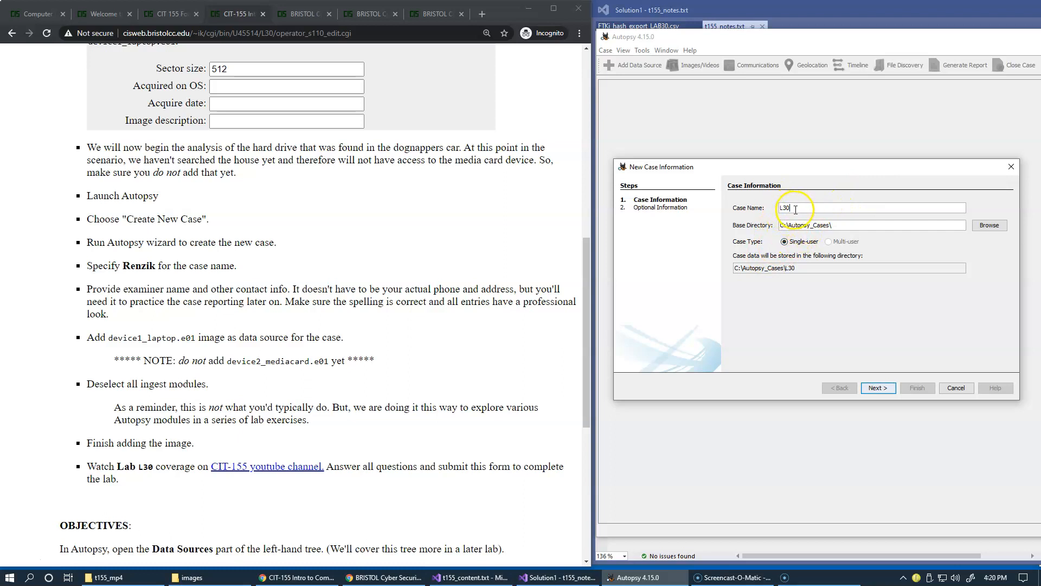
Copy the C:\bcc\CIT155\autopsy_cases path from the notes and open that folder in File Explorer
click(209, 577)
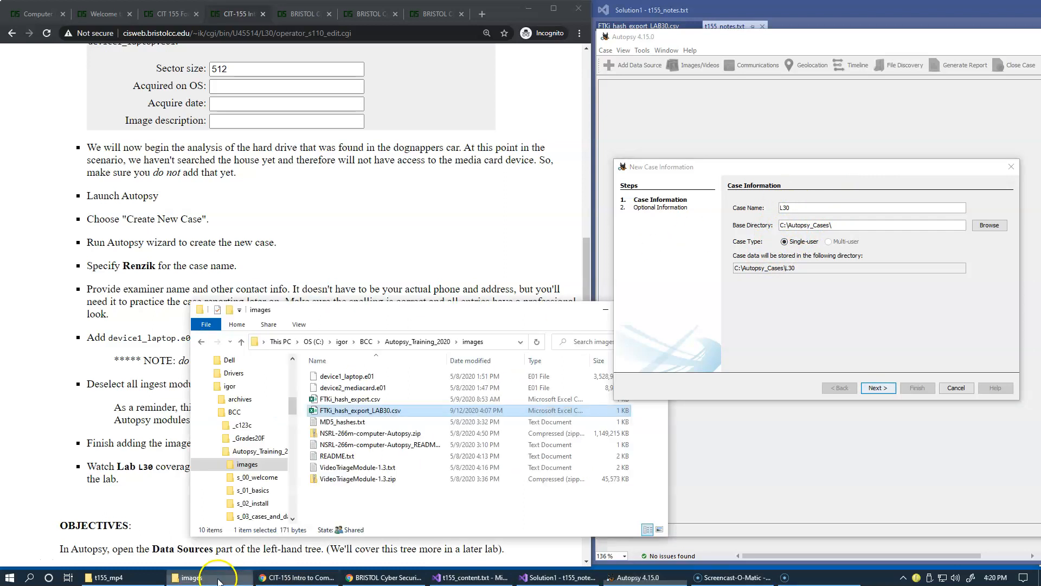
drag(361, 310, 313, 232)
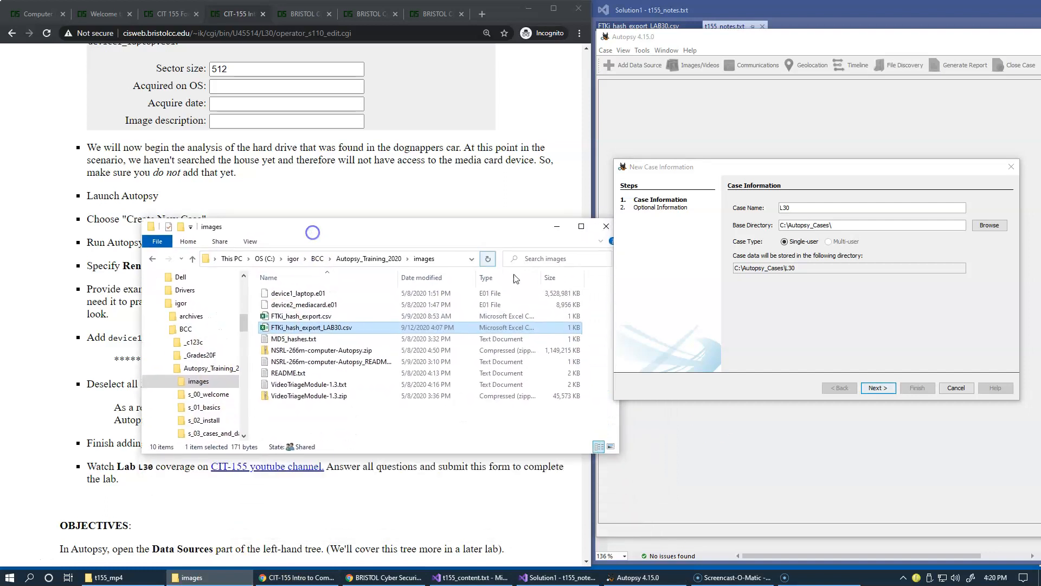
click(741, 13)
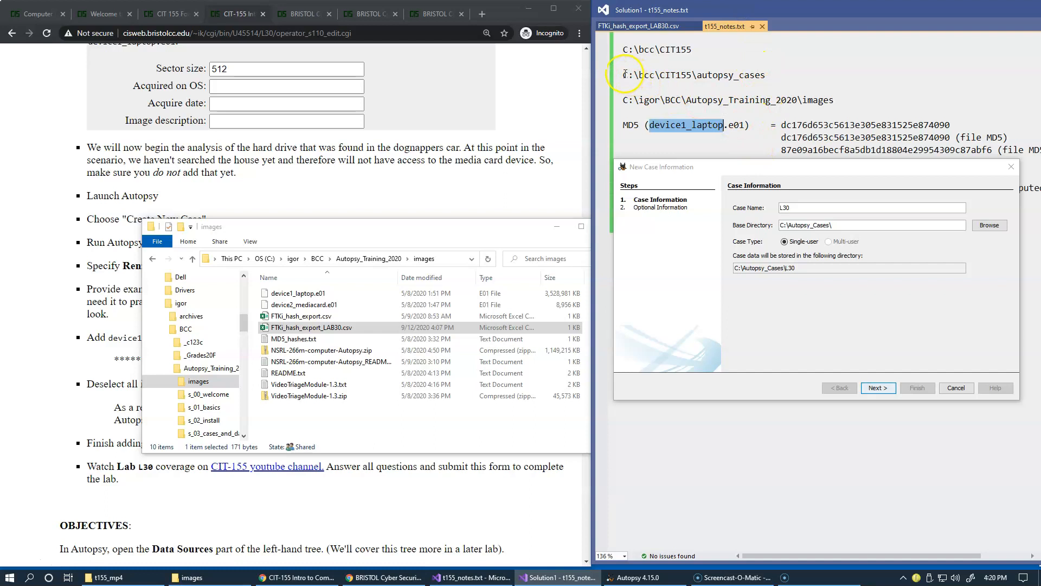
drag(623, 74, 767, 76)
key(ctrl+c)
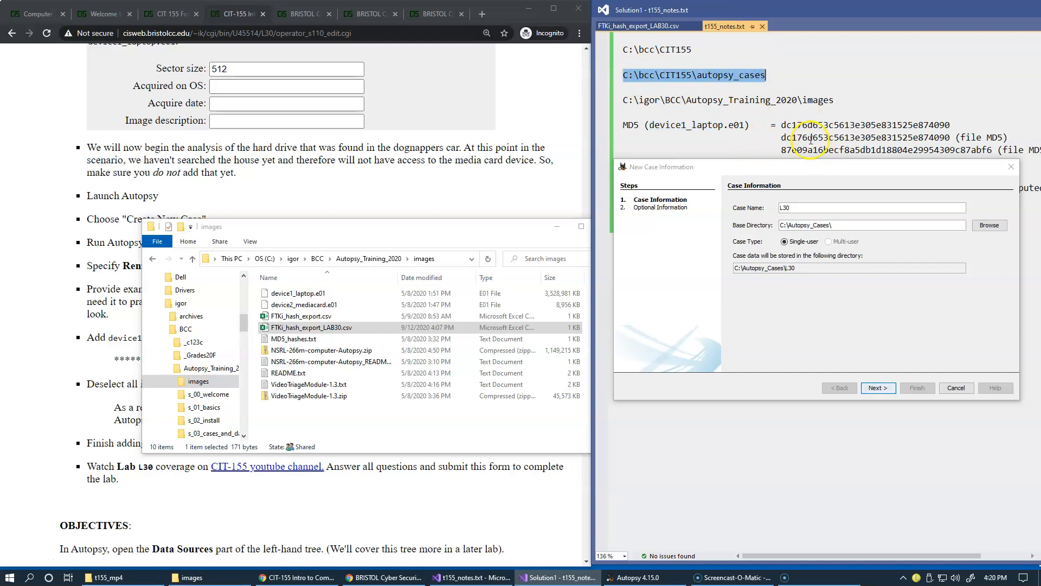
click(449, 259)
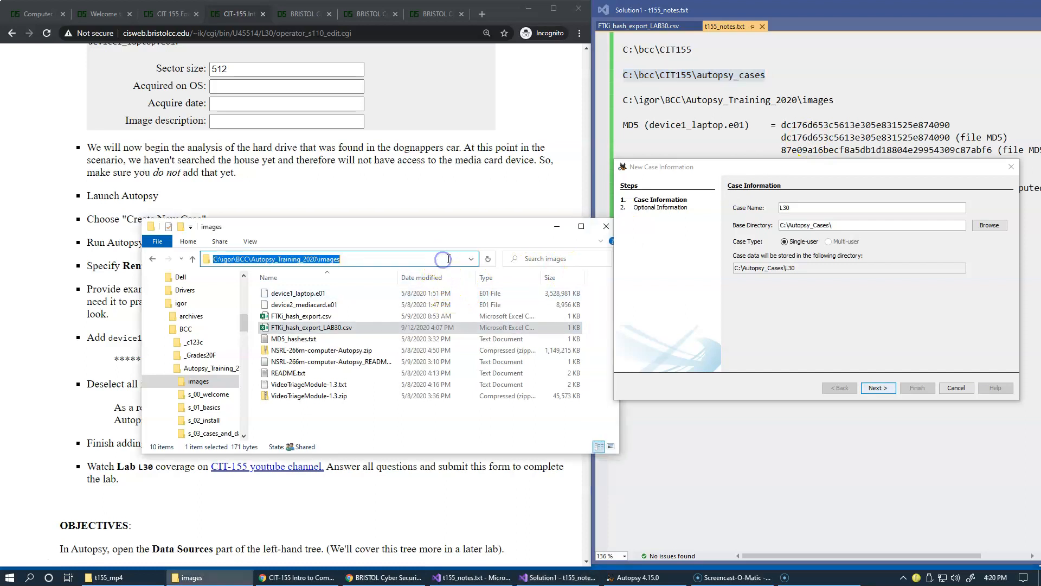
key(ctrl+v)
key(Return)
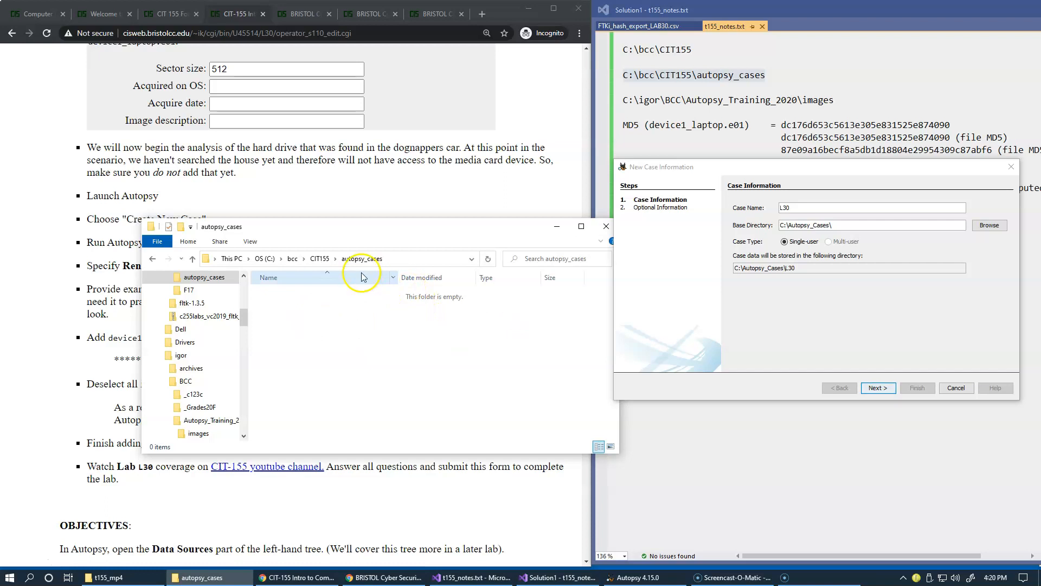
Set the case base directory to C:\bcc\CIT155\autopsy_cases
click(846, 225)
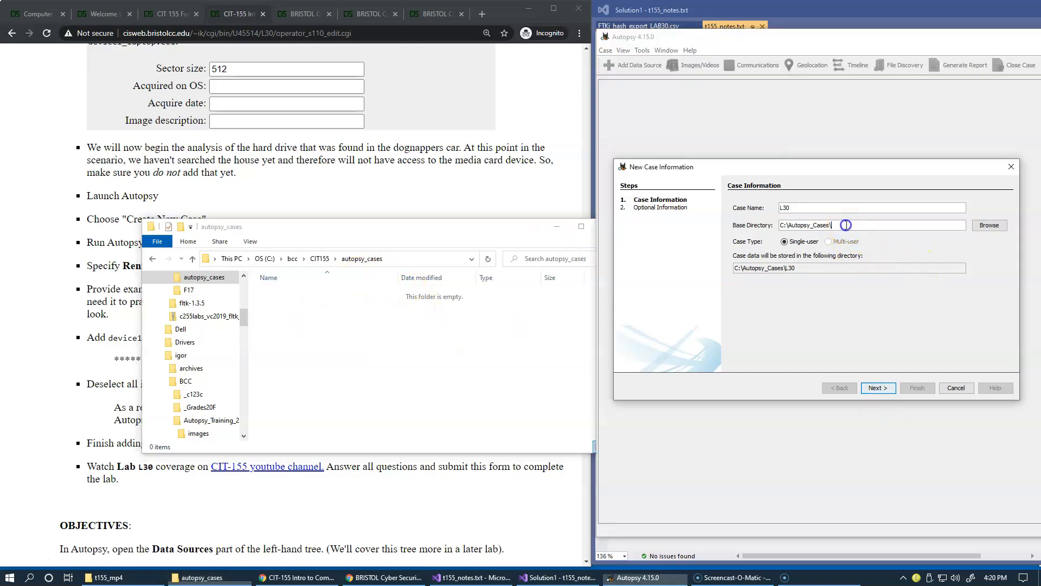
drag(846, 225, 760, 226)
key(ctrl+v)
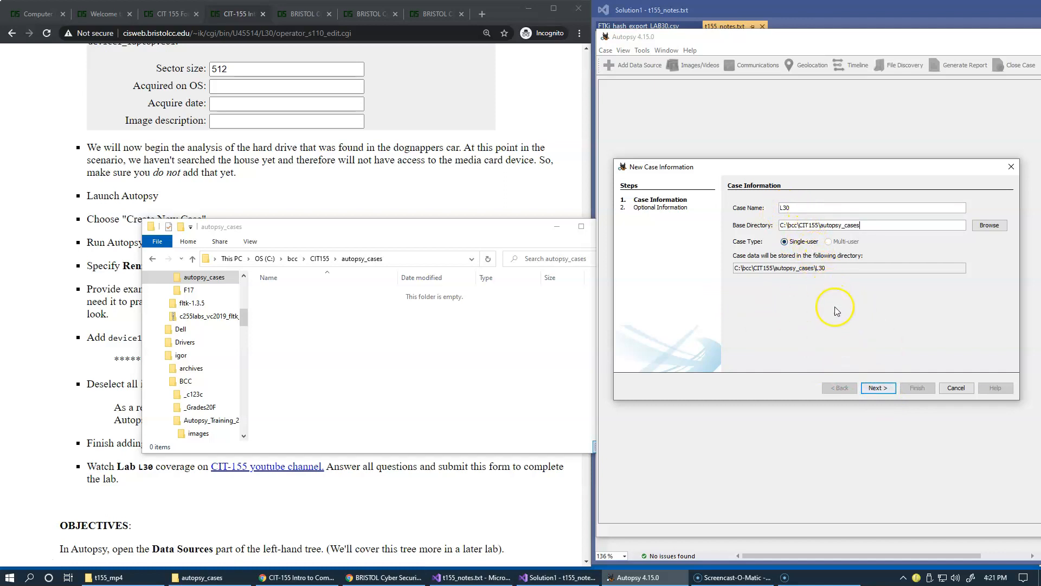
Check the lab number and case setup instructions on the lab page
click(520, 199)
scroll(520, 202, up, 10)
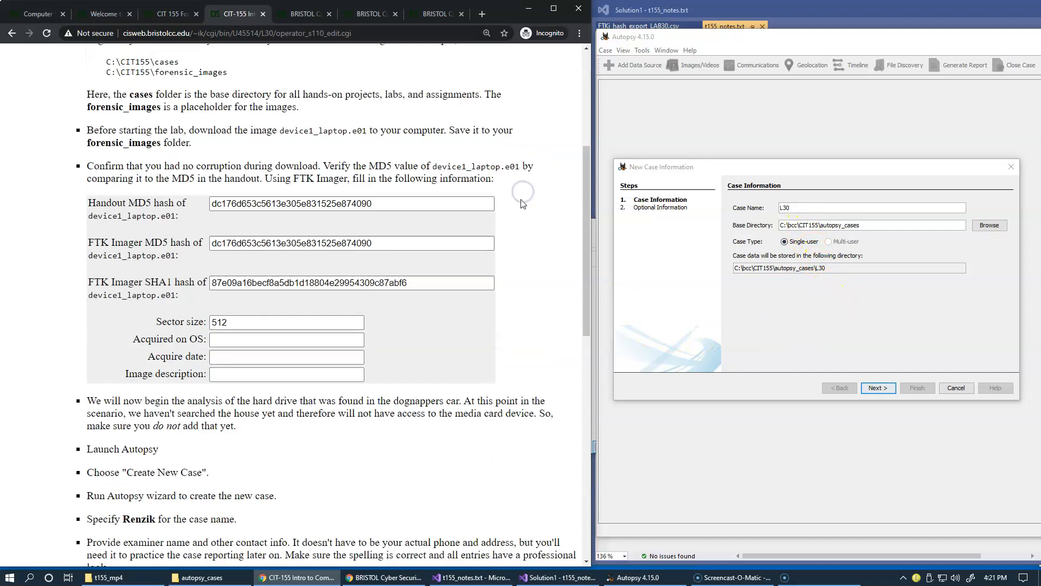
double_click(170, 152)
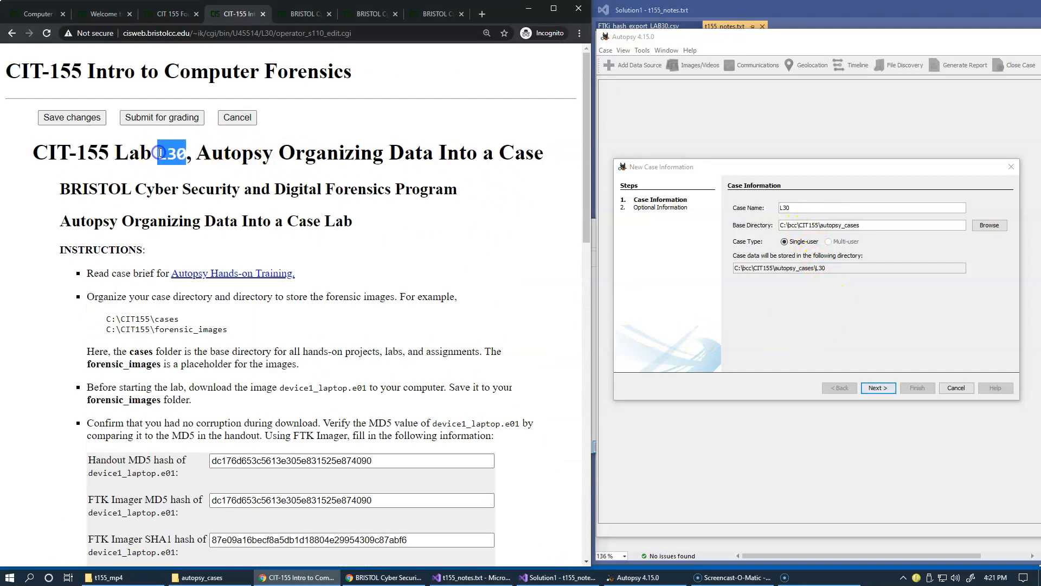
scroll(328, 266, down, 5)
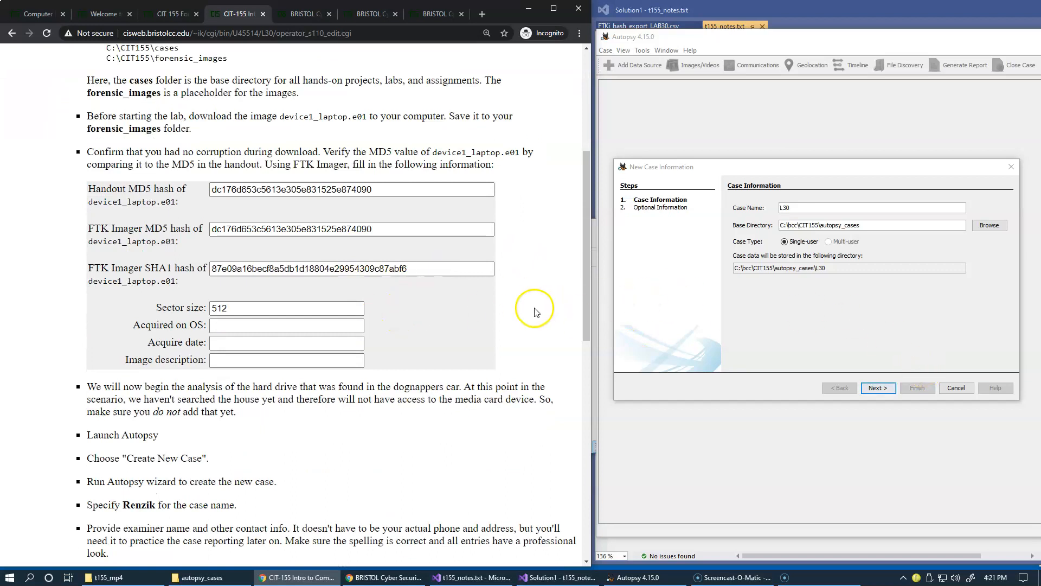
scroll(479, 305, down, 1)
scroll(479, 302, down, 5)
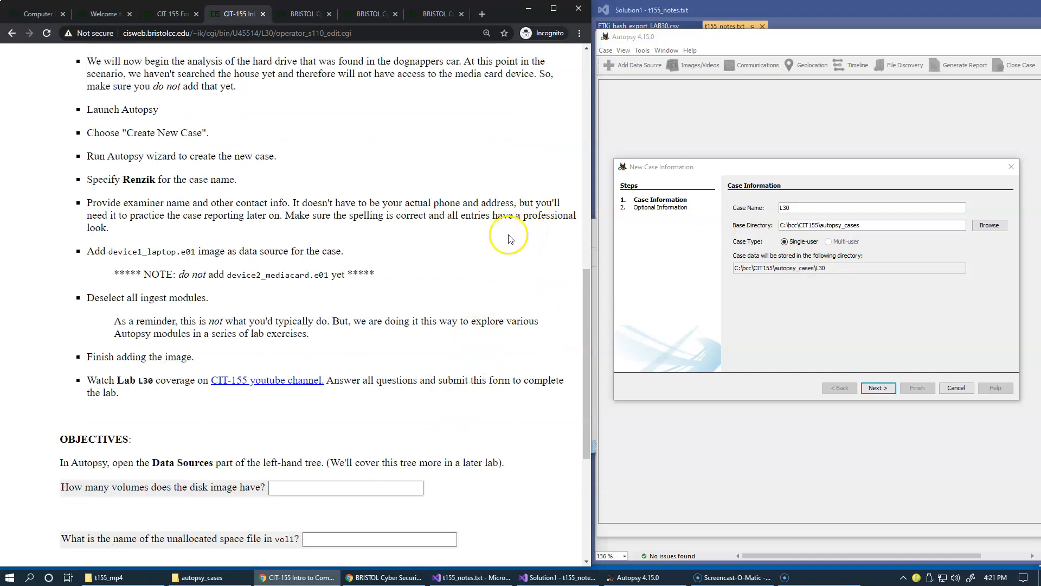
Advance the wizard to the optional information page and open the created L30 case folder in File Explorer
click(201, 577)
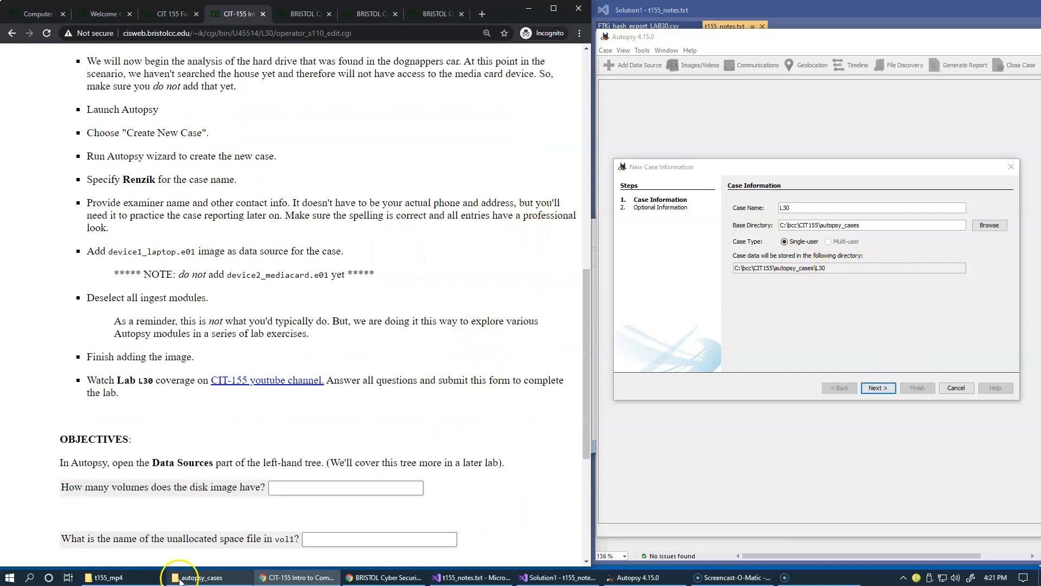
click(878, 388)
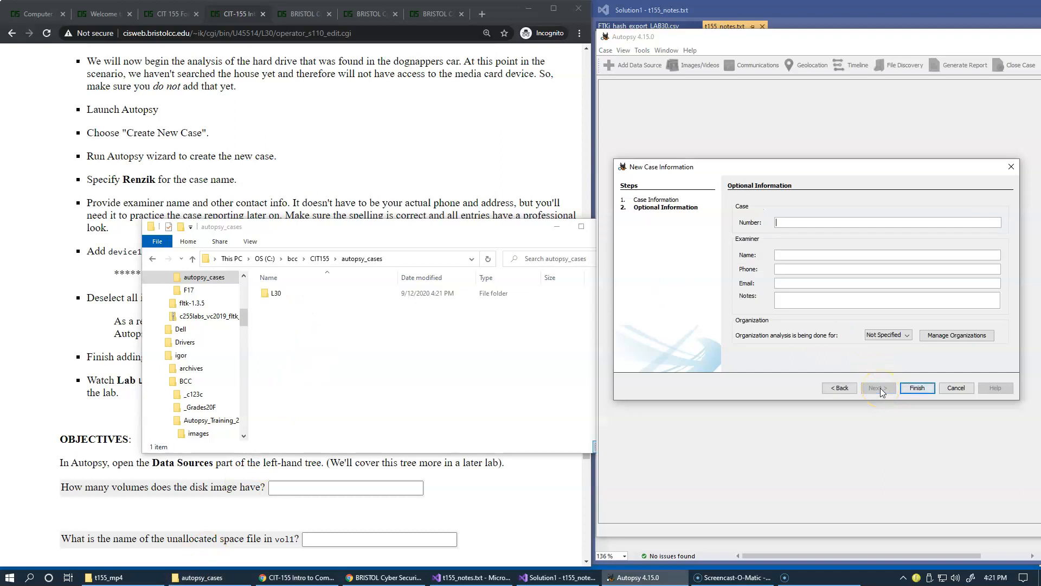
click(268, 298)
double_click(268, 297)
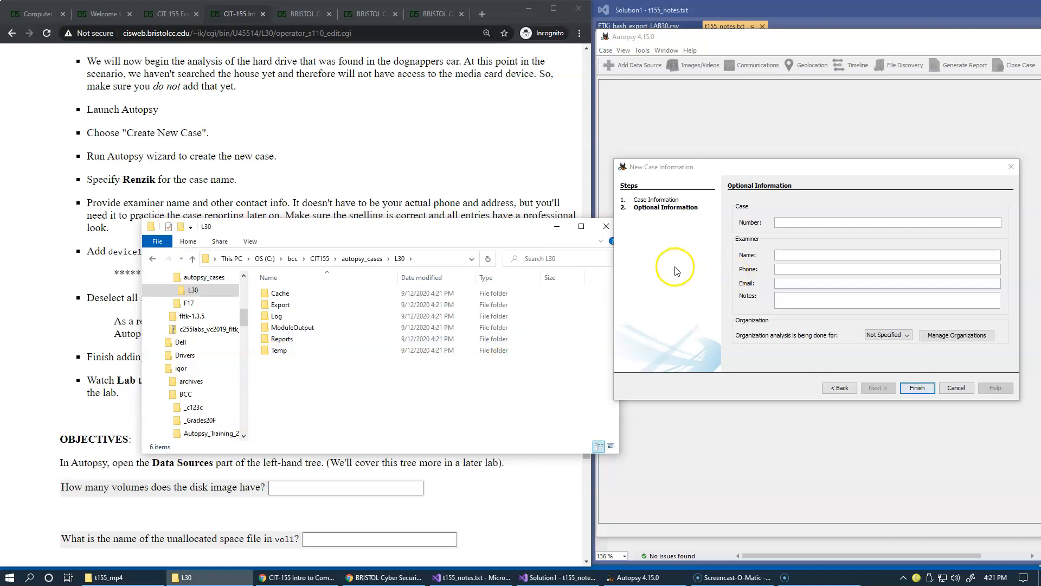
Enter L30 as the case number
click(802, 221)
text(L39)
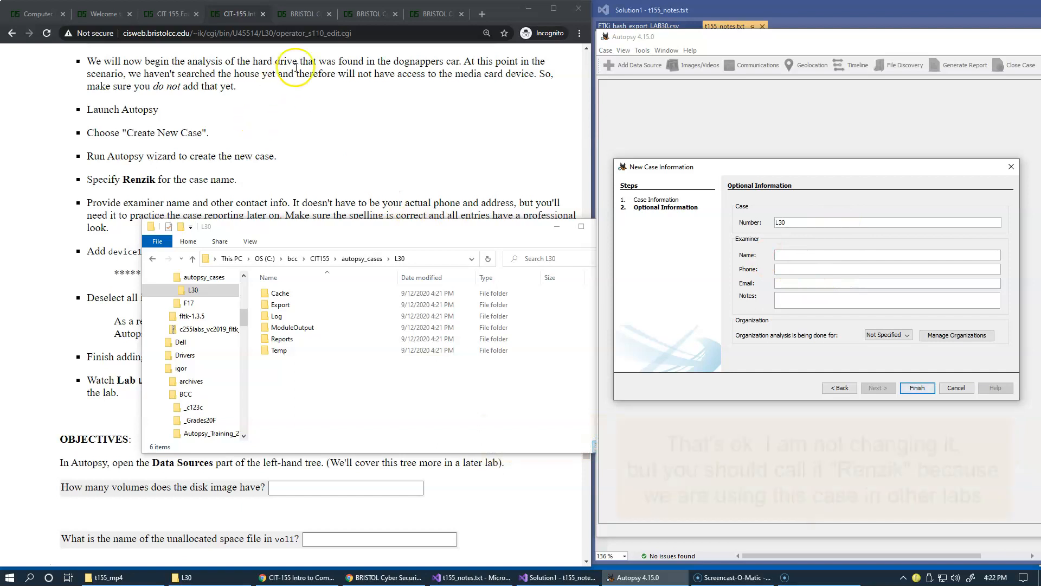
Select the Renzik Dognapping Scenario heading on the case brief page
click(174, 16)
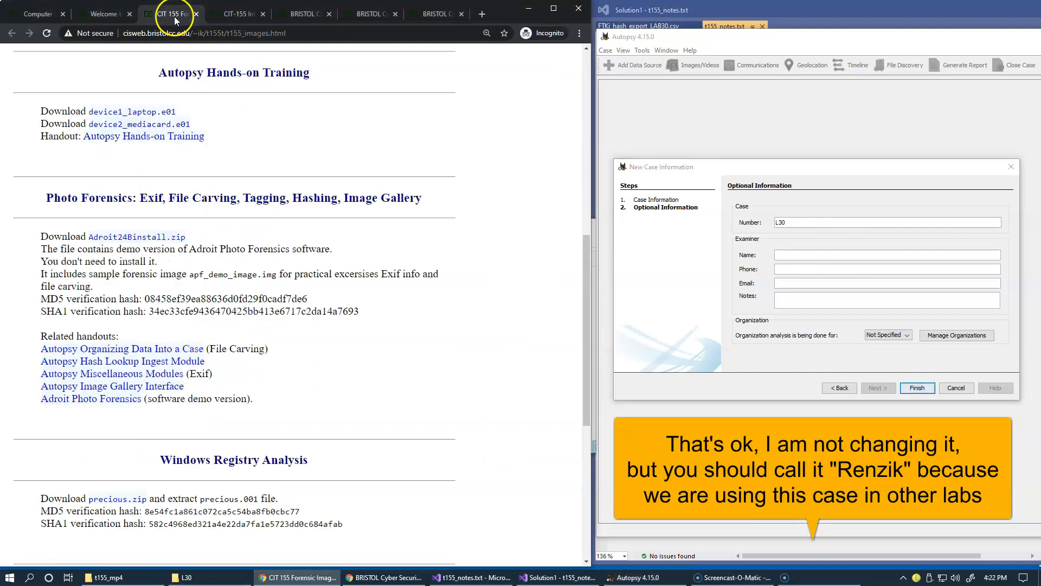
click(237, 14)
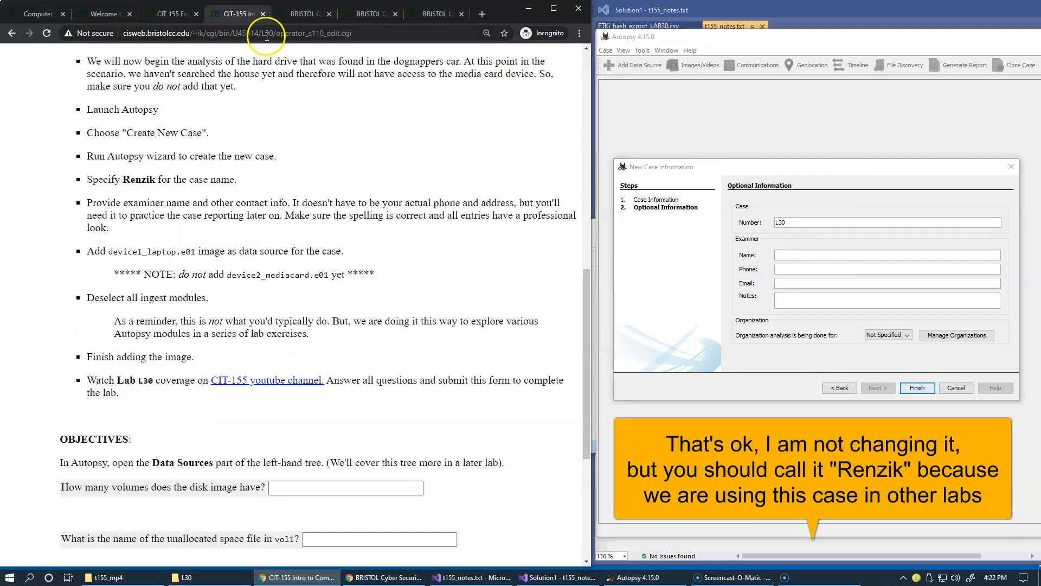
click(301, 16)
drag(145, 190, 297, 195)
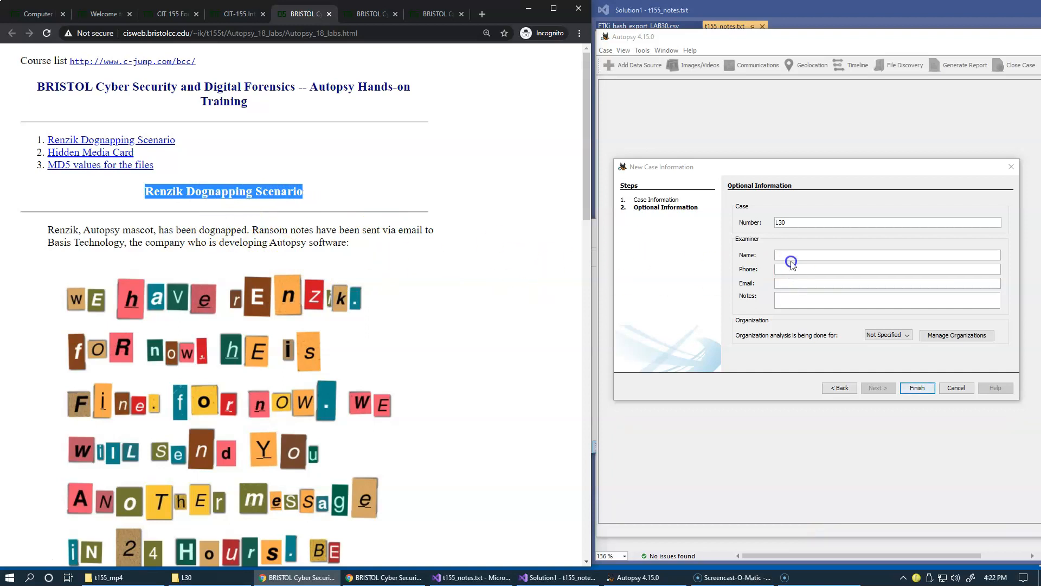
Fill in the examiner name as examiner and an examiner phone number
click(792, 254)
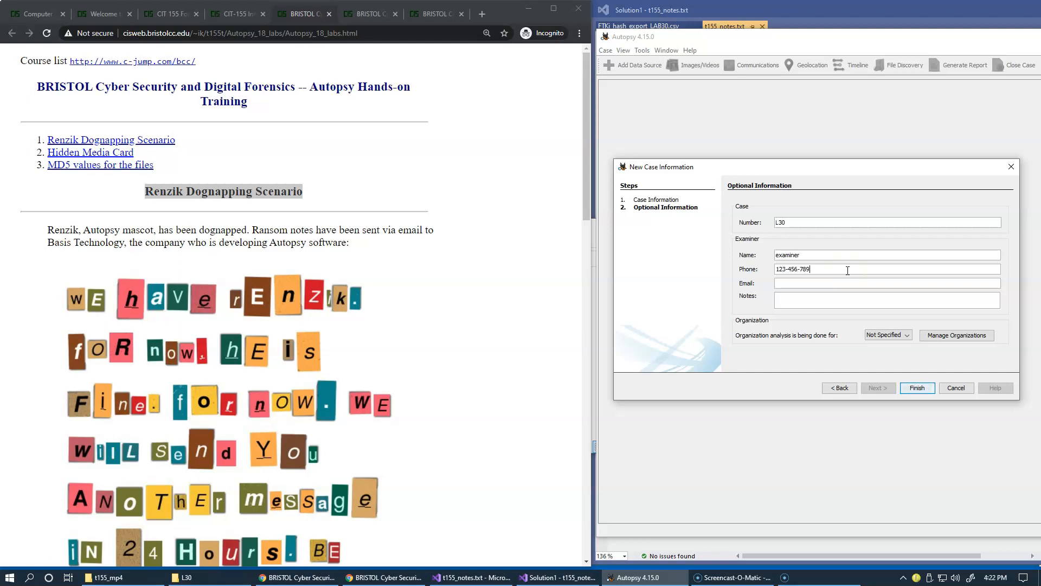
click(809, 283)
Copy the Renzik Dognapping Scenario heading and paste it into the case notes
right_click(156, 196)
click(174, 203)
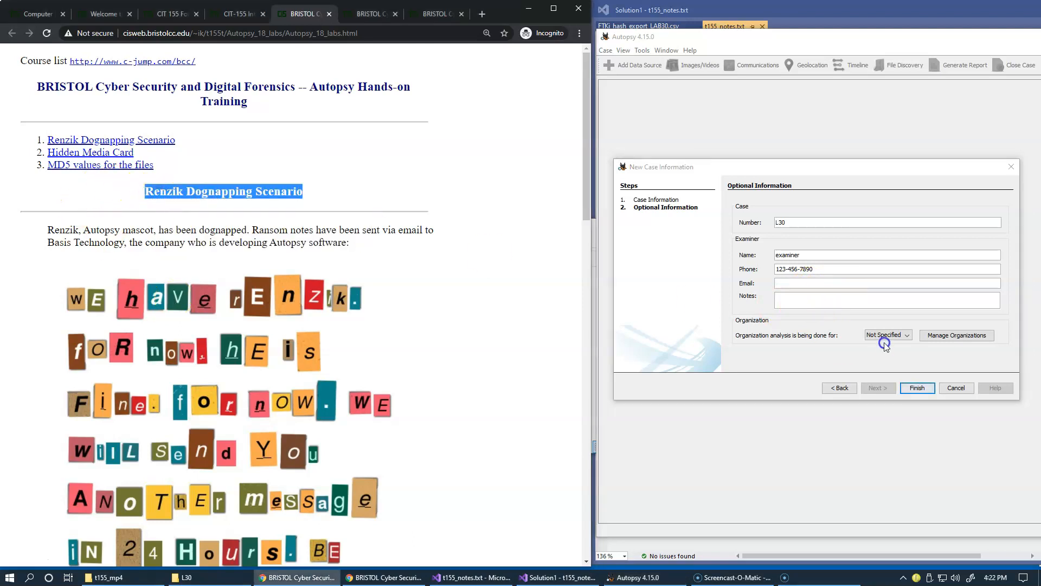
click(795, 299)
key(ctrl+v)
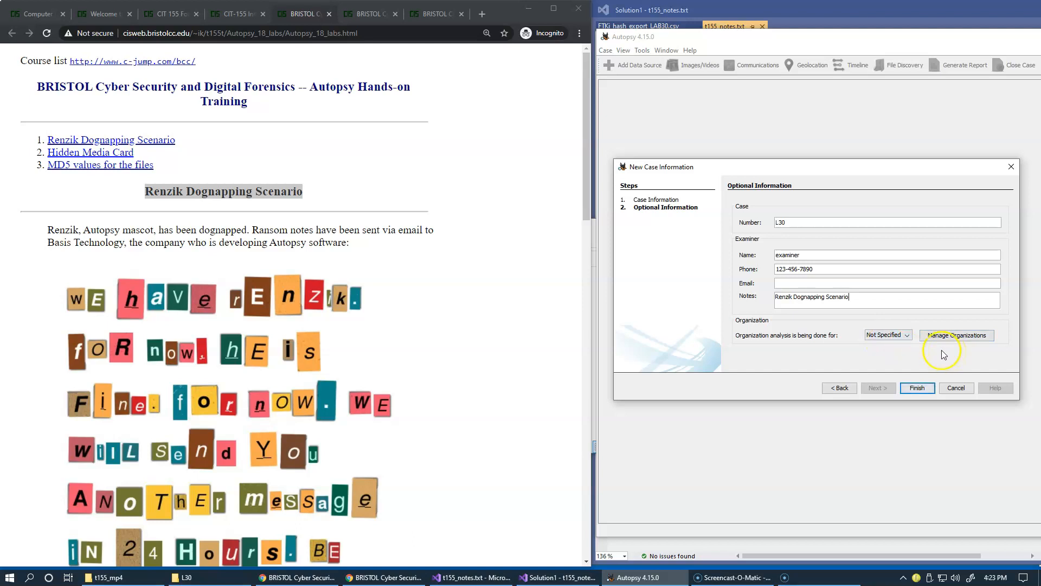
Finish the new case wizard and inspect the files created in the L30 case folder
click(917, 388)
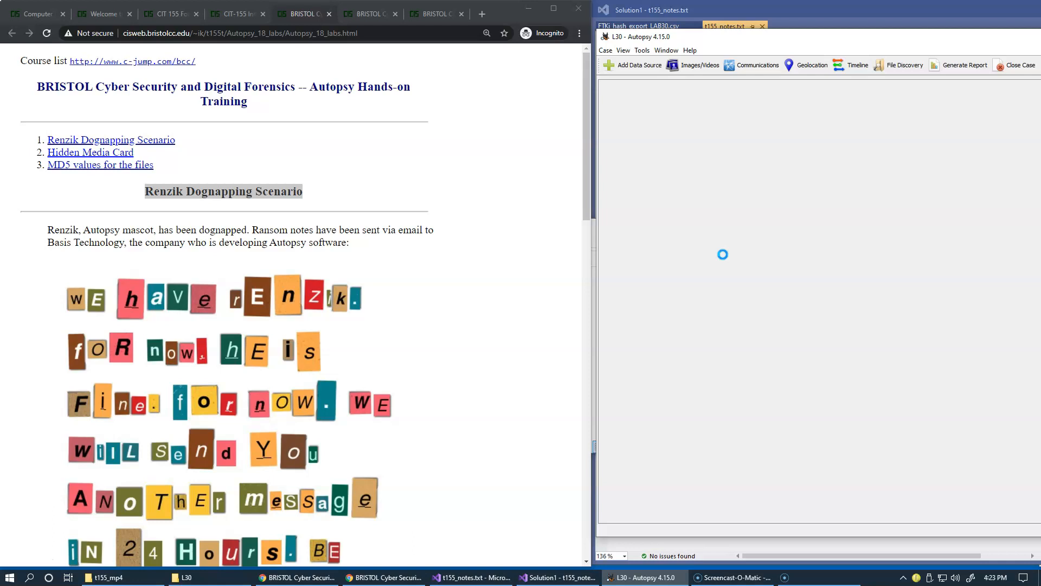
click(185, 577)
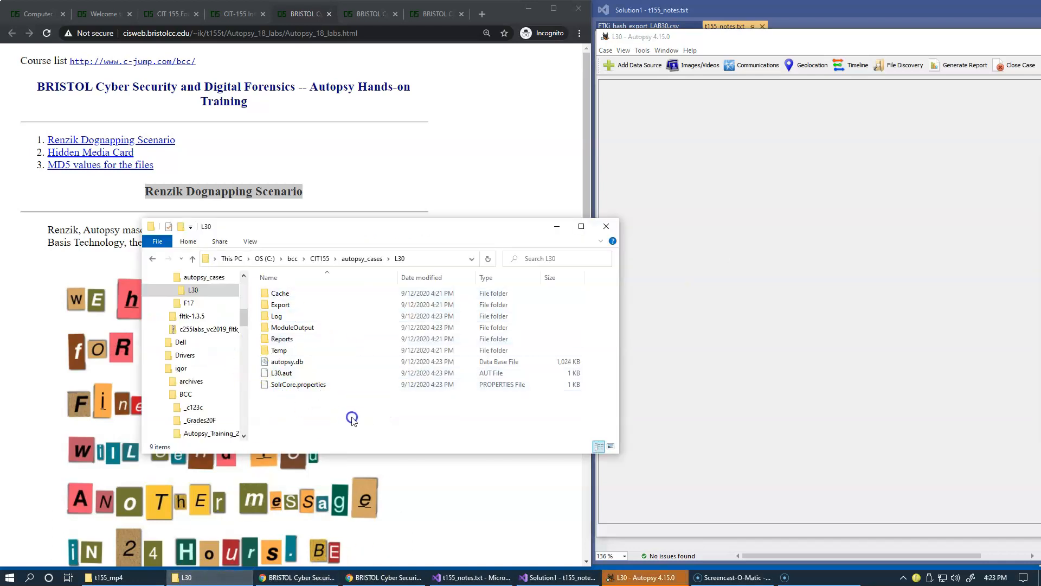
click(311, 372)
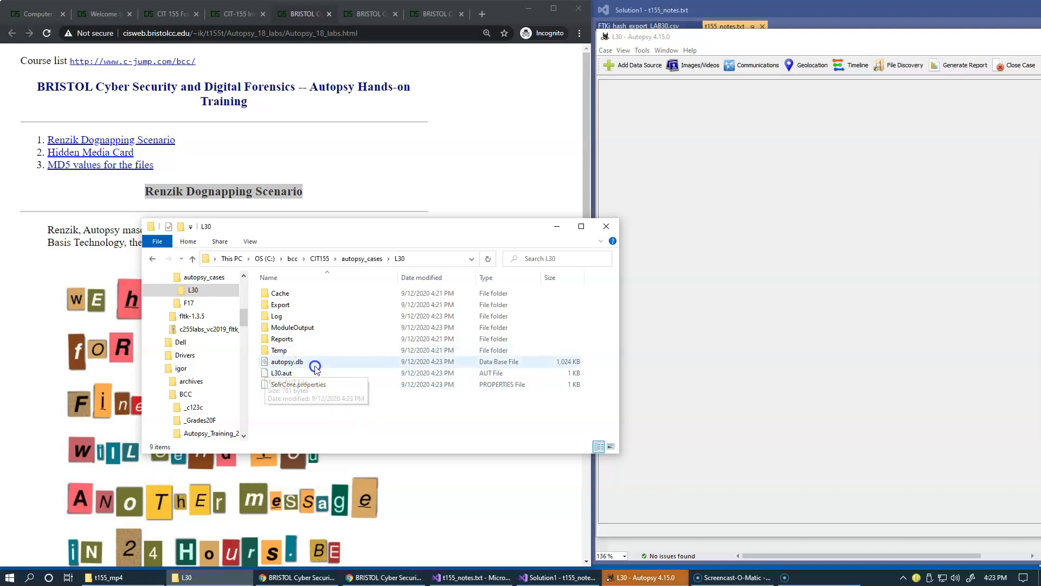
click(312, 362)
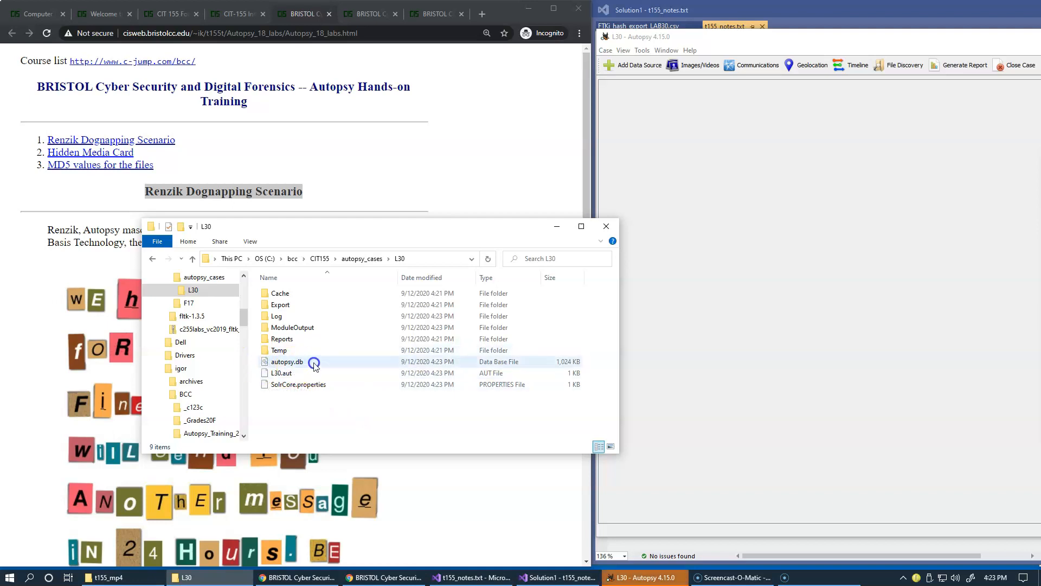
click(315, 362)
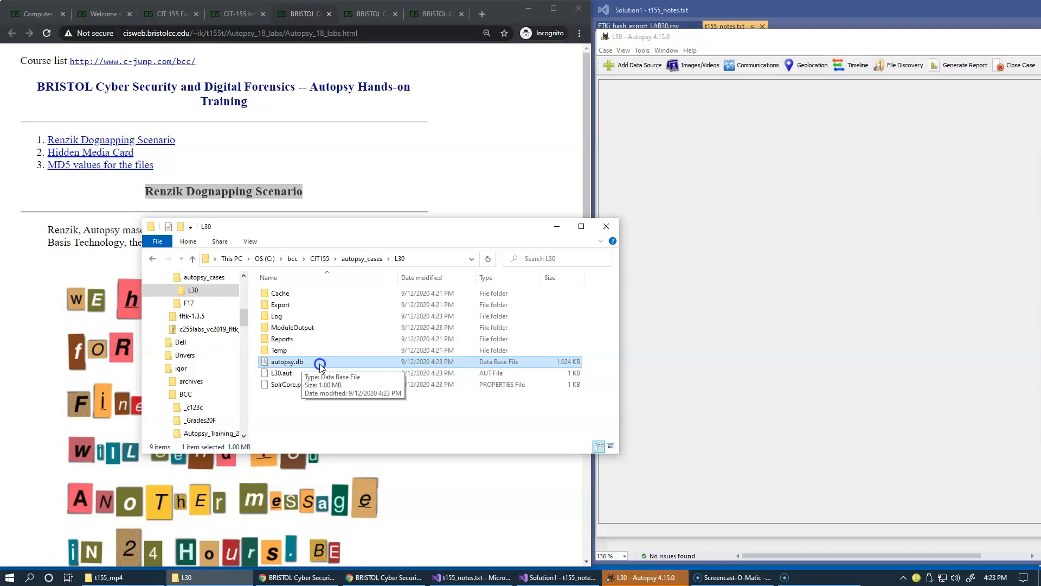
Start adding a data source of type Disk Image or VM File and advance to the data source selection page
click(788, 332)
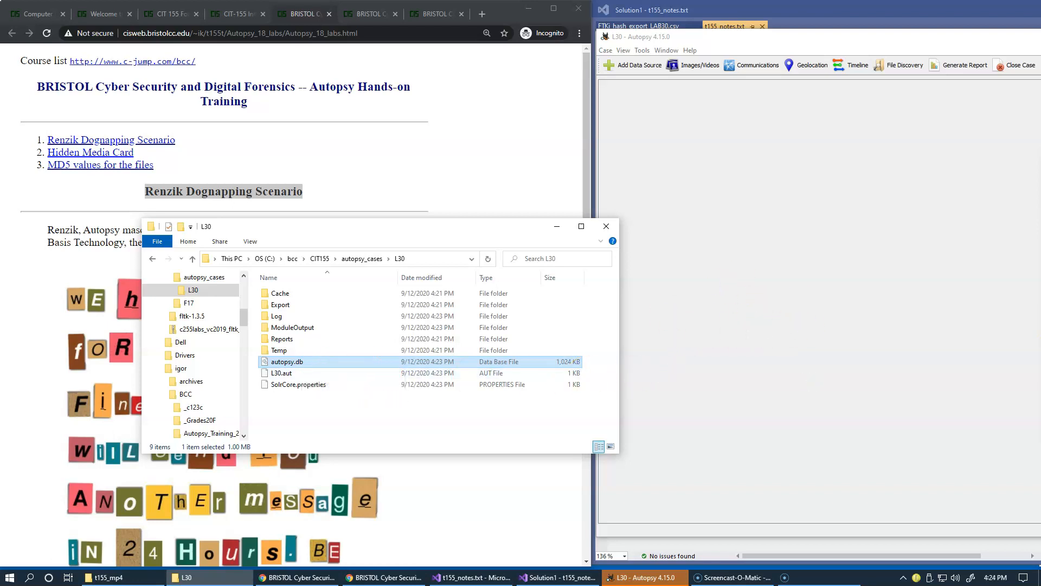
drag(1040, 162, 818, 130)
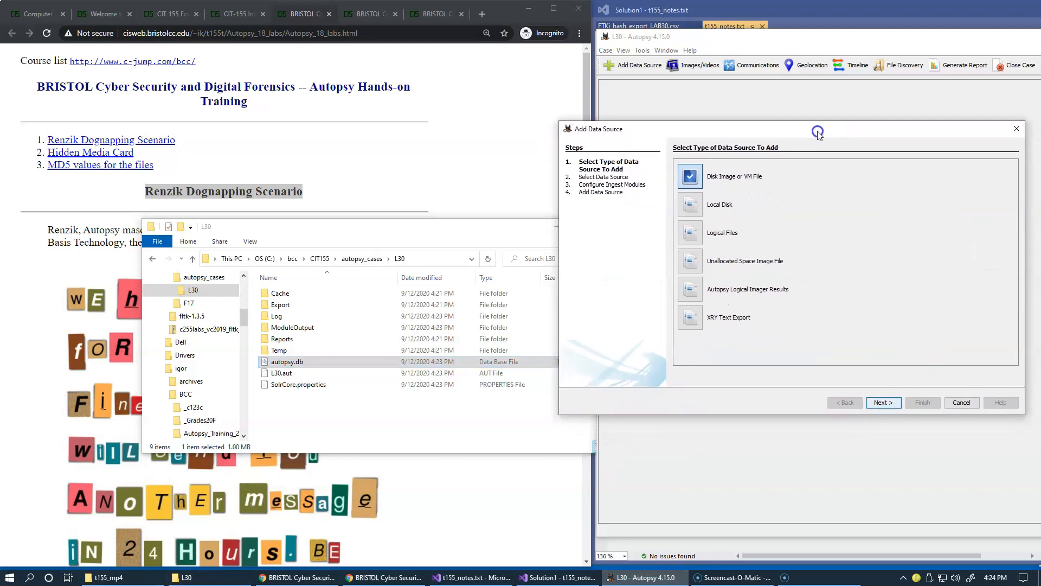
click(305, 364)
click(488, 390)
click(883, 404)
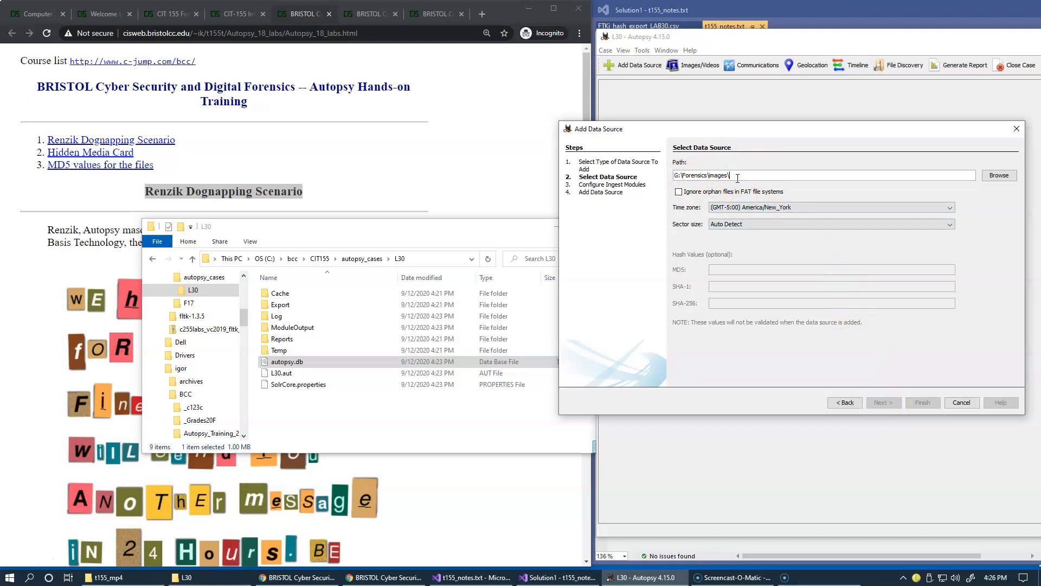
drag(740, 131, 739, 175)
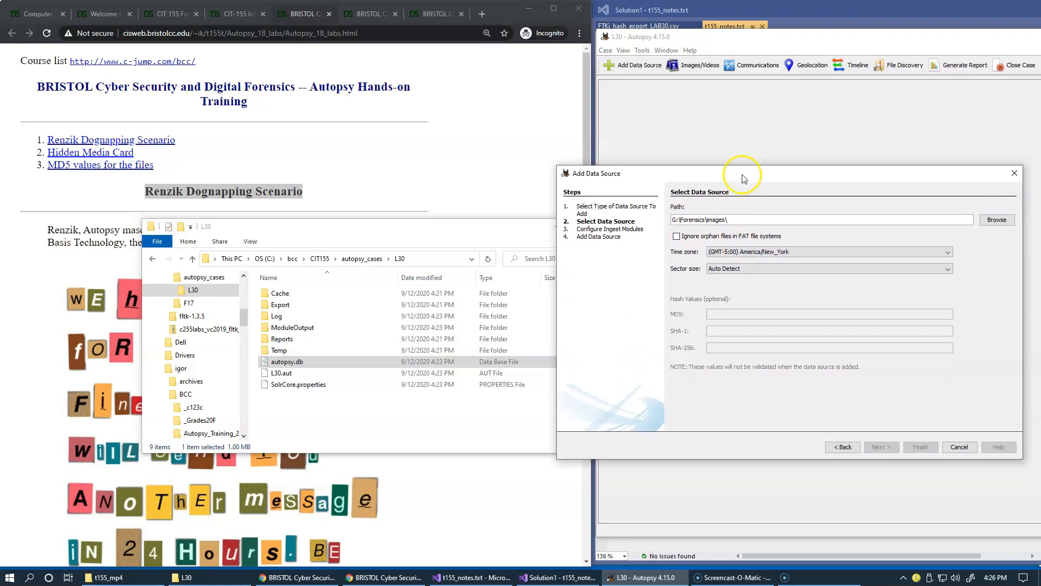
Copy the C:\igor\BCC\Autopsy_Training_2020\images path from the notes and paste it as the data source path
click(694, 16)
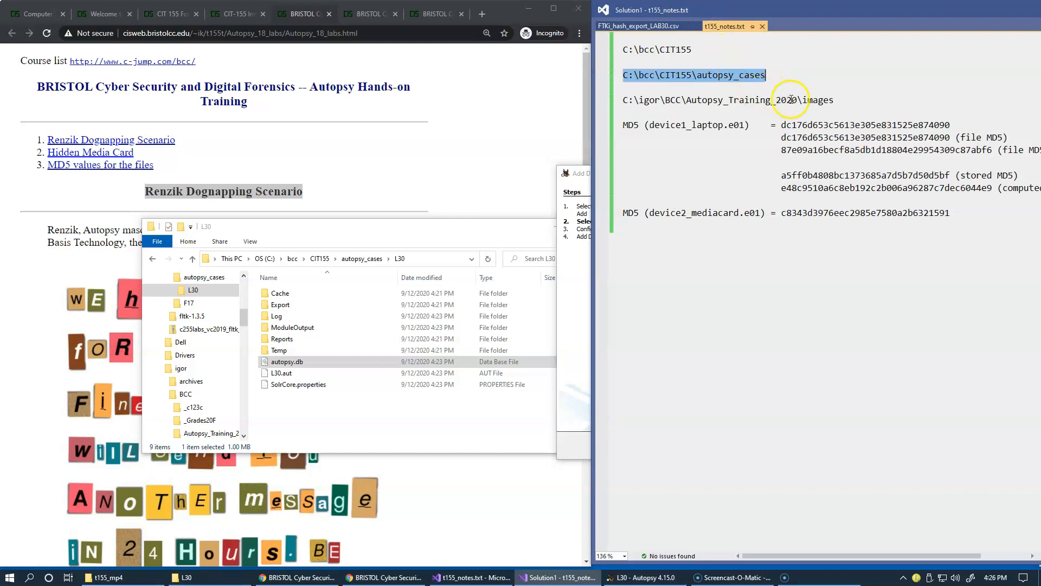
drag(835, 100, 624, 103)
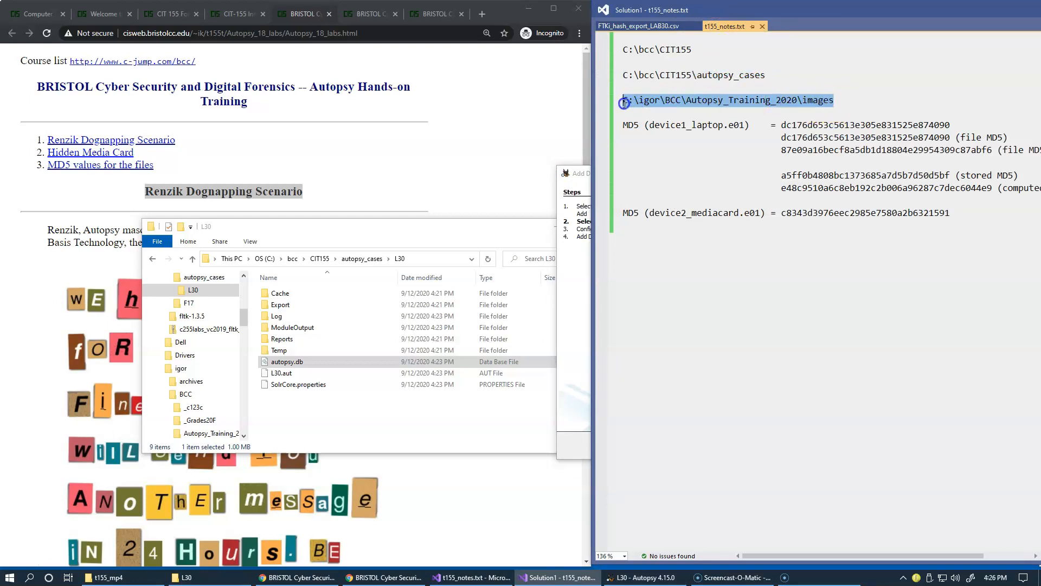
key(alt+Tab)
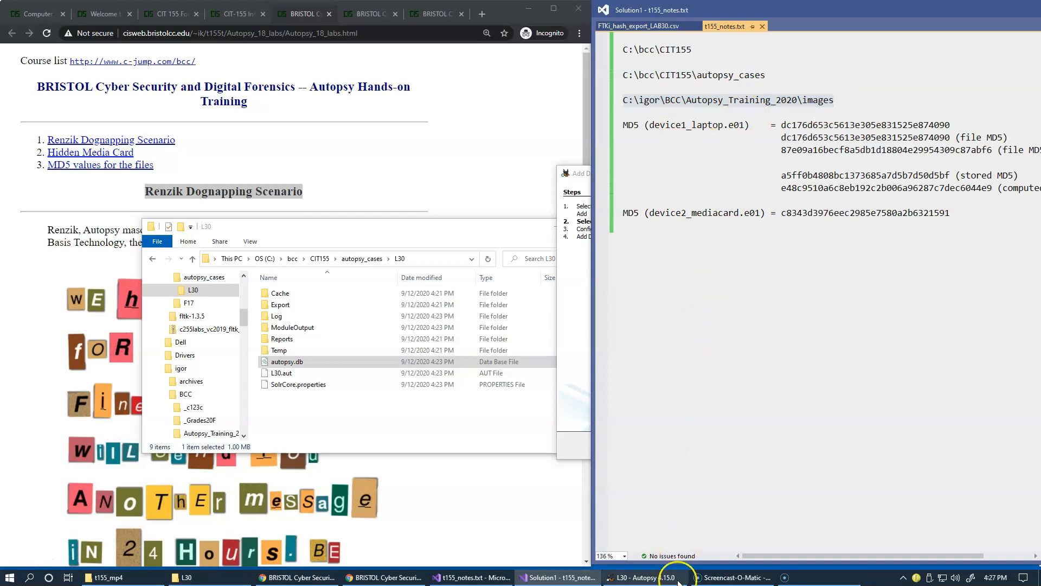
click(645, 578)
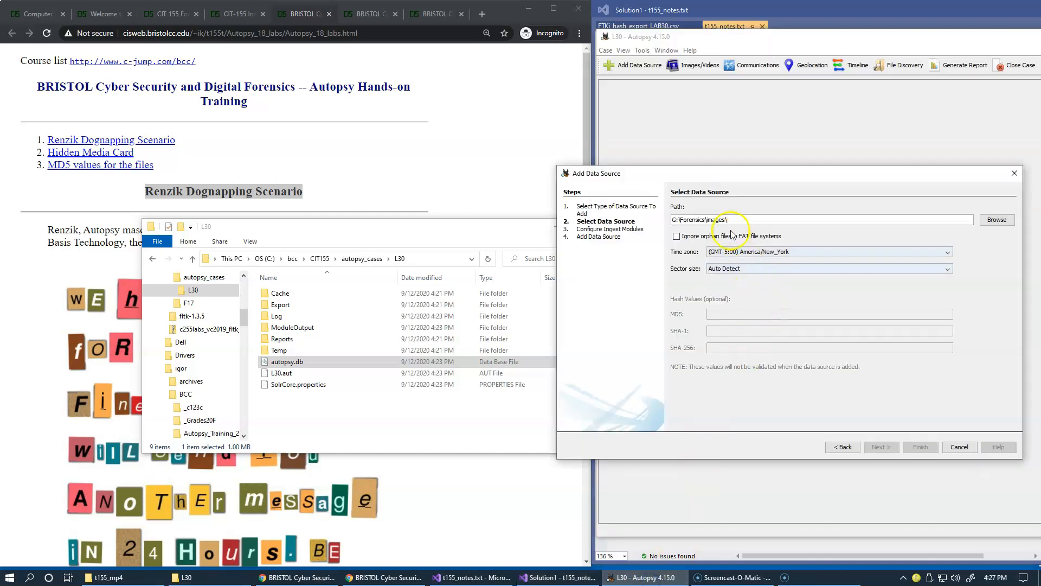
drag(757, 220, 645, 223)
key(ctrl+v)
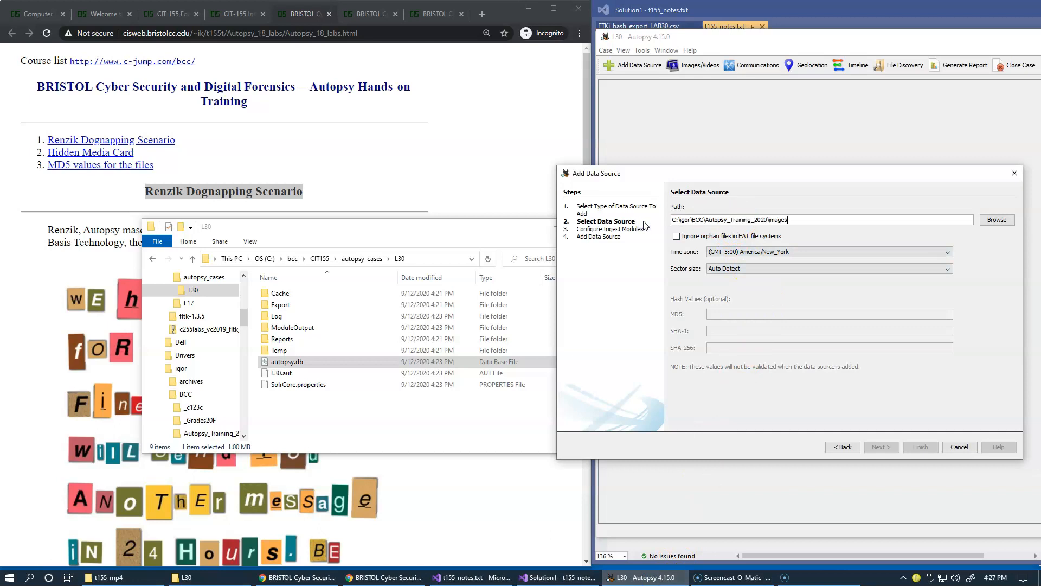
Open the file browser for the image and review the lab instructions on which image file to add
click(995, 221)
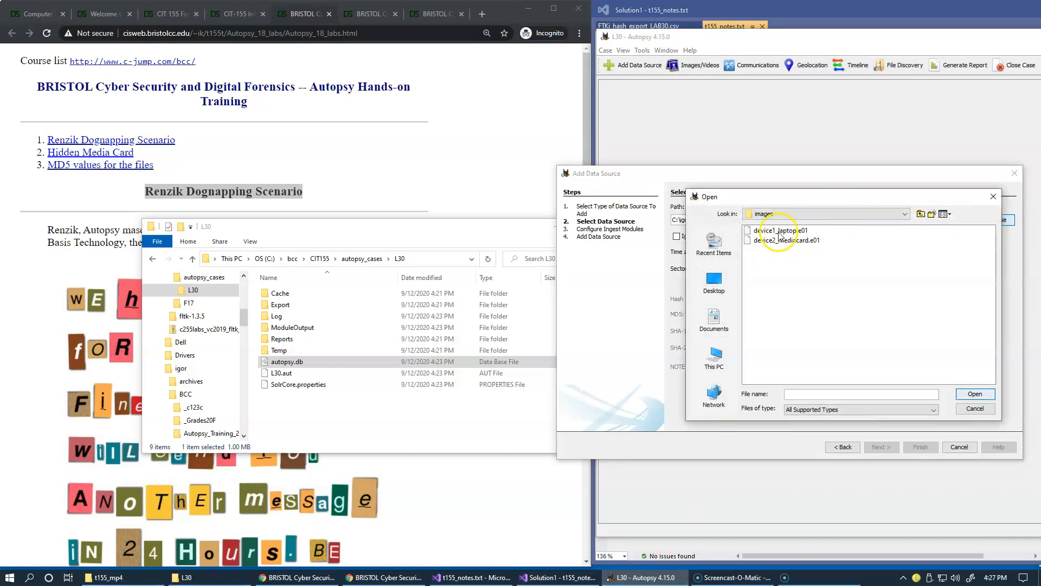
click(167, 16)
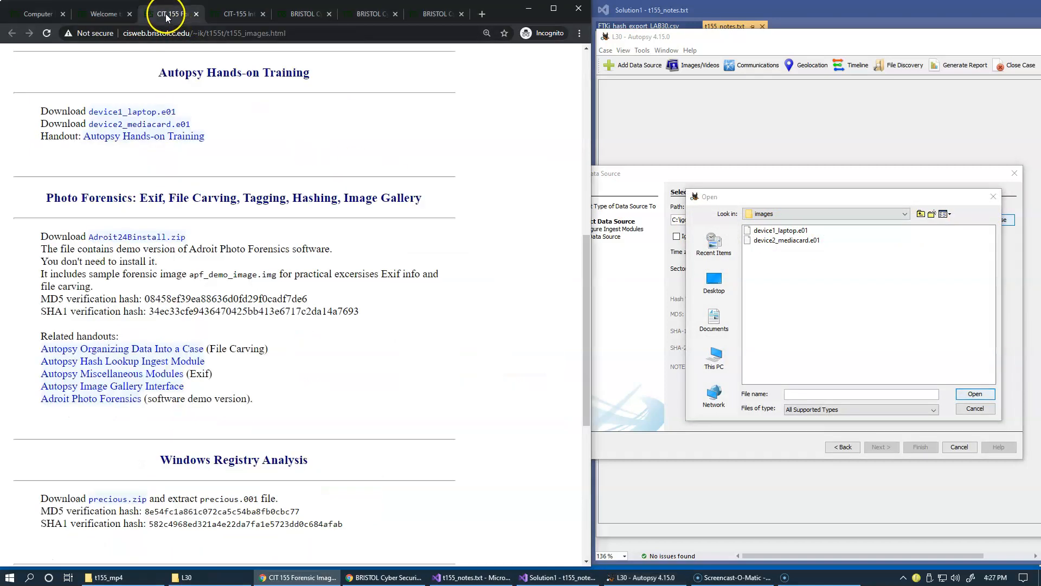
click(237, 15)
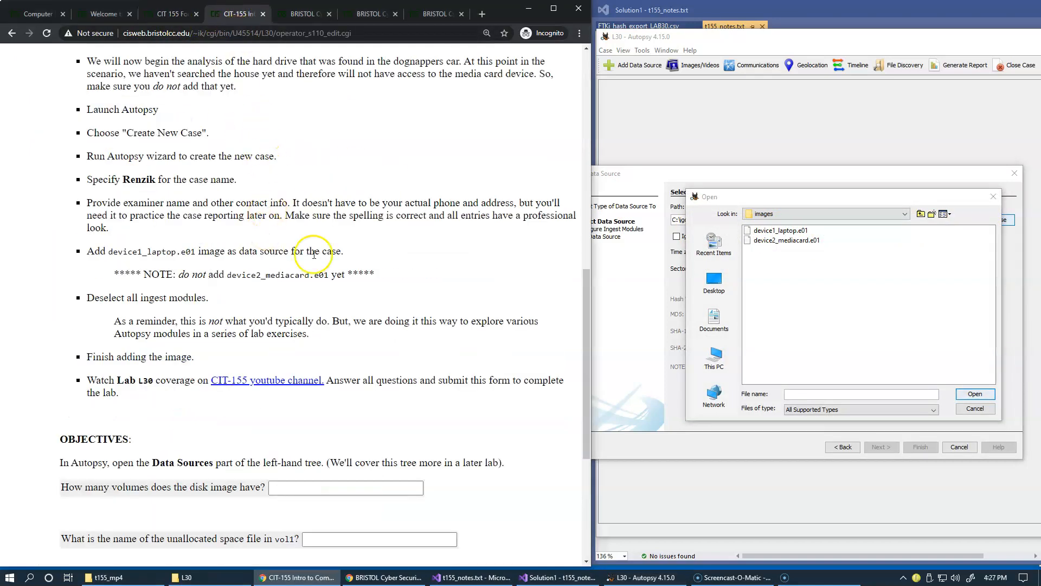
scroll(261, 206, down, 1)
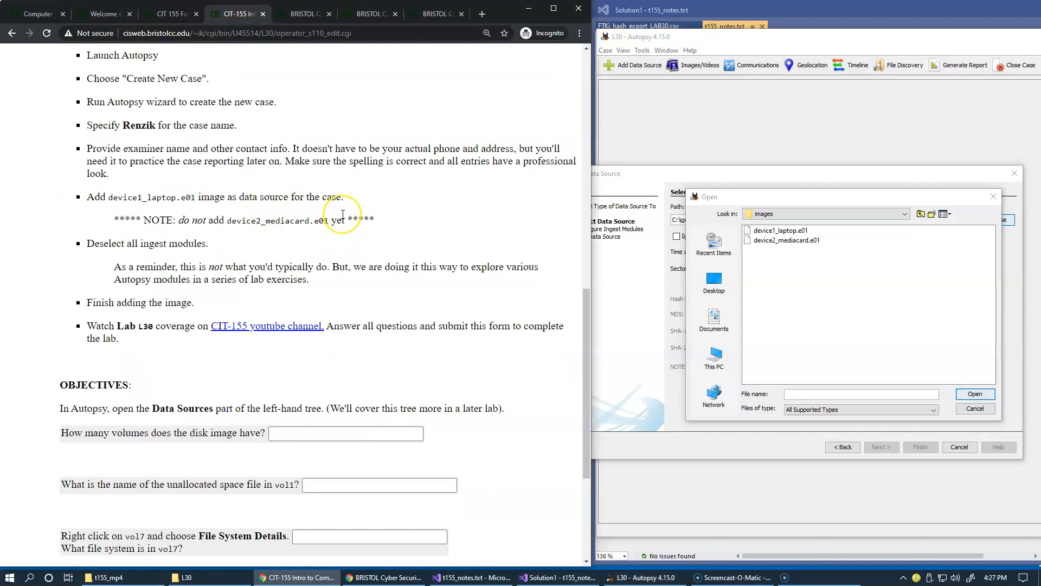
scroll(343, 216, up, 1)
double_click(134, 252)
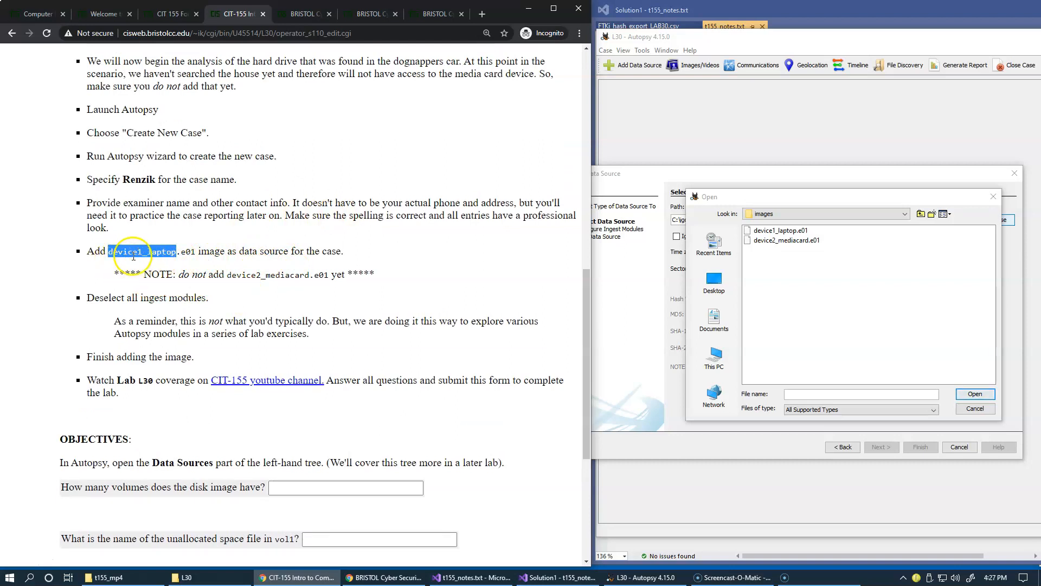
Select device1_laptop.e01 from the images folder as the disk image data source
click(781, 232)
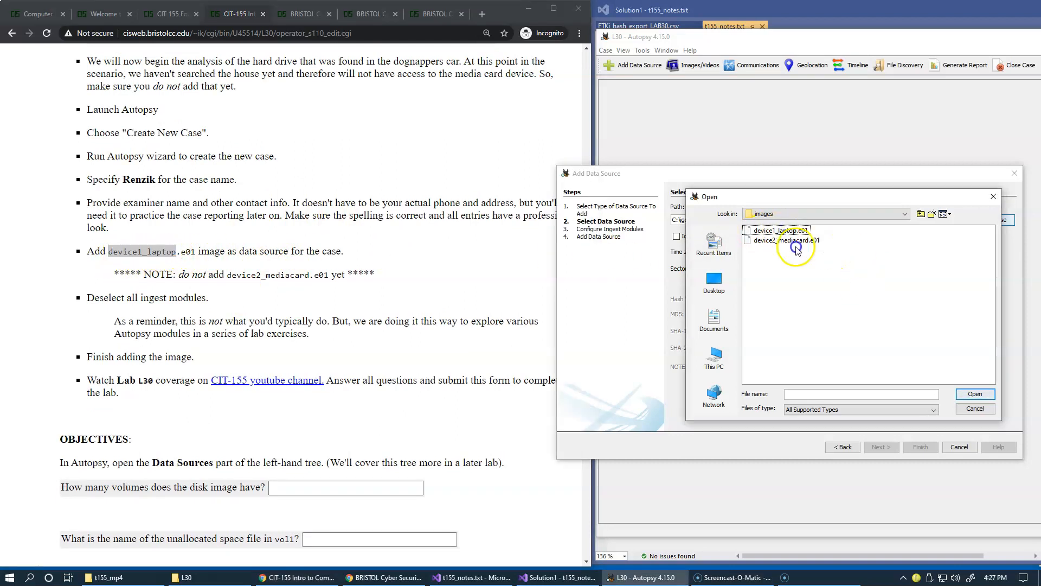
click(971, 395)
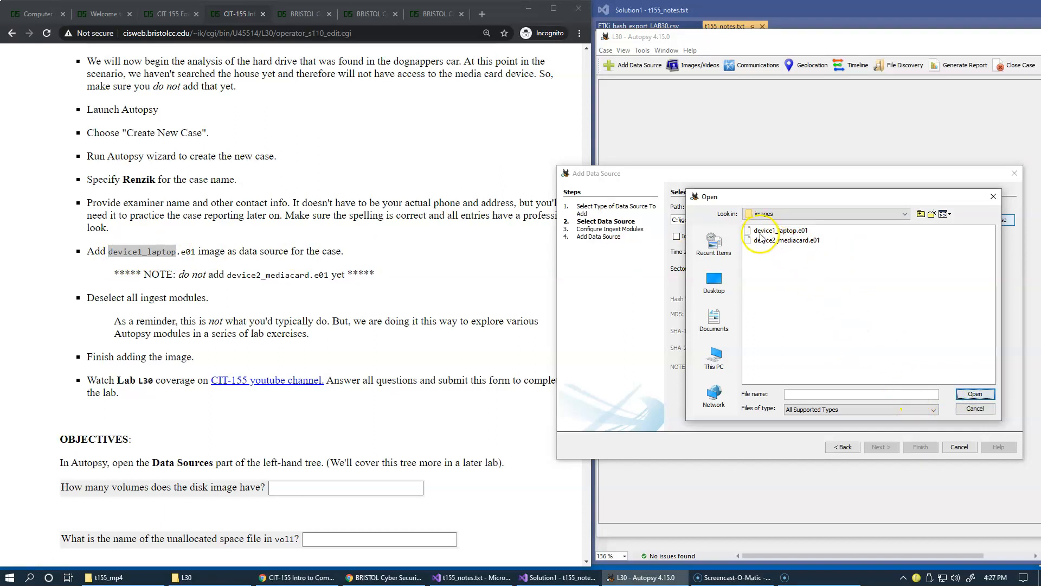
click(762, 231)
click(976, 395)
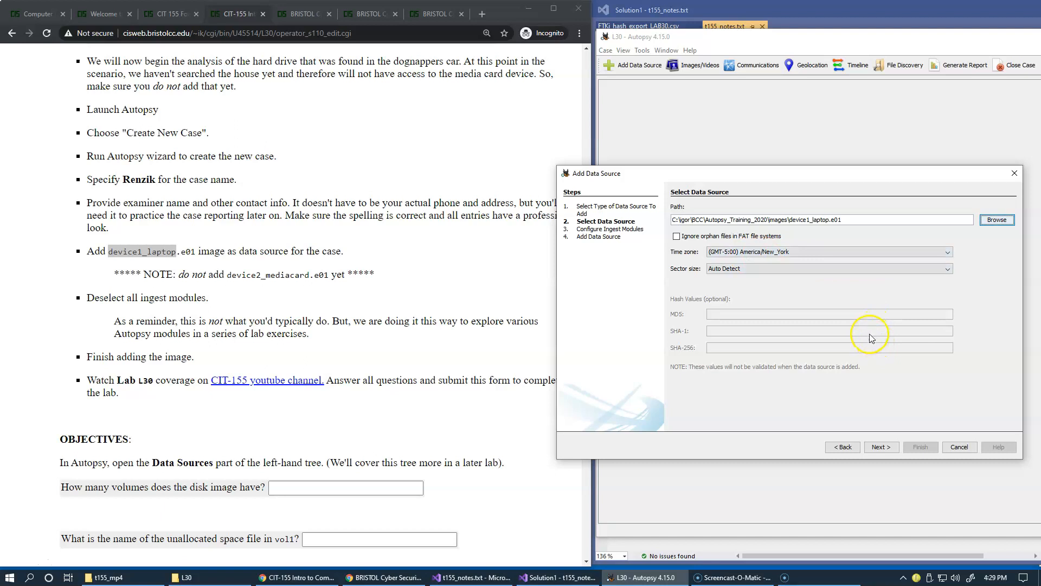
Advance to the ingest module configuration and deselect all ingest modules
click(878, 448)
click(802, 383)
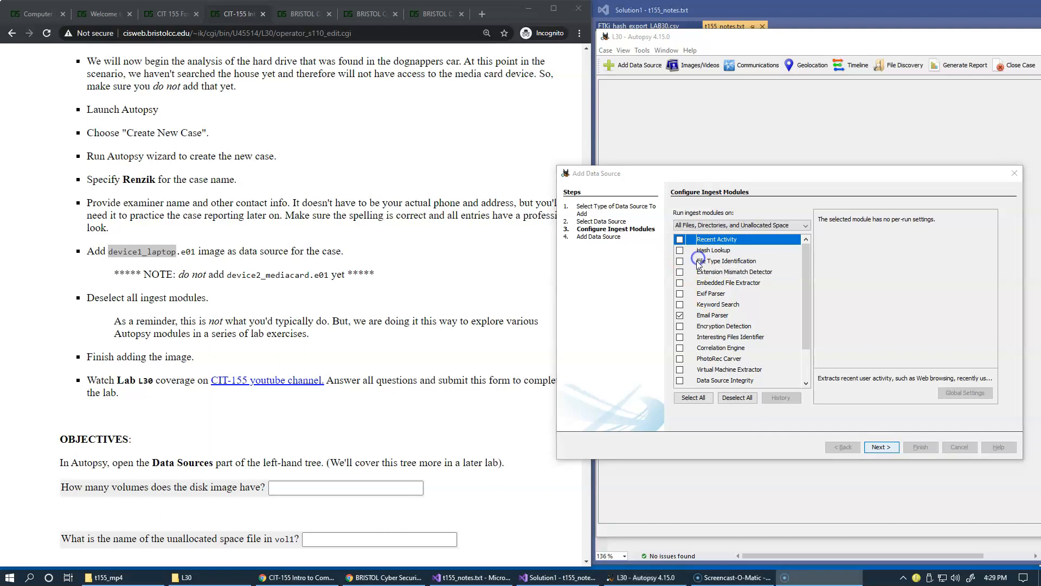
click(679, 316)
click(737, 400)
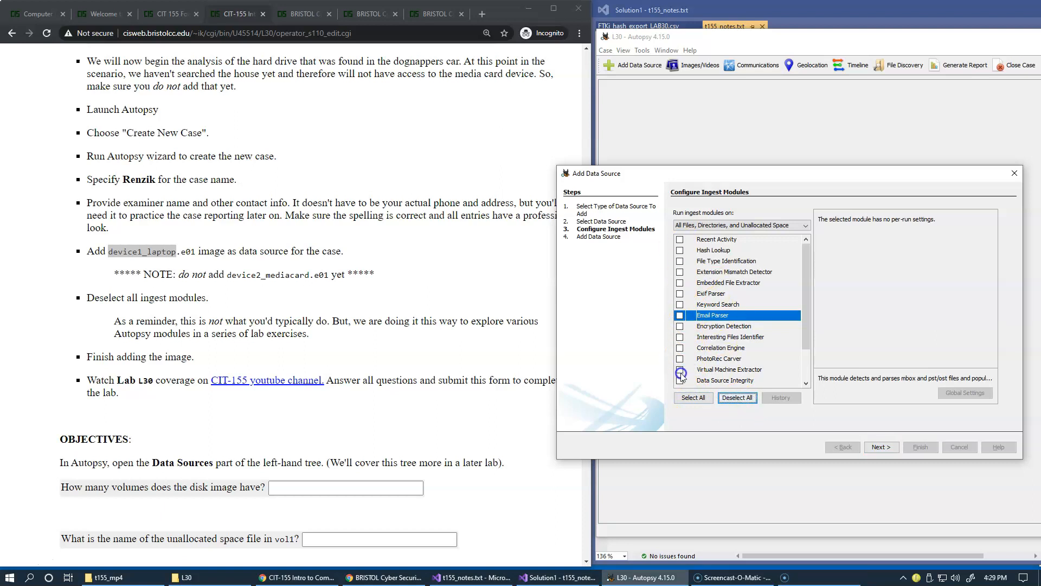
scroll(804, 317, down, 1)
scroll(804, 318, up, 1)
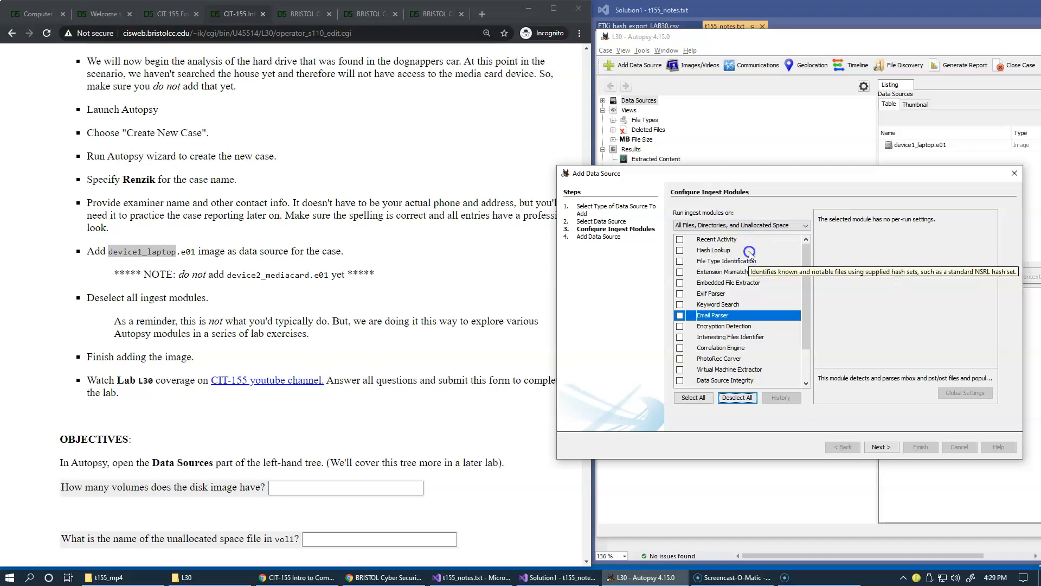
drag(758, 178, 648, 244)
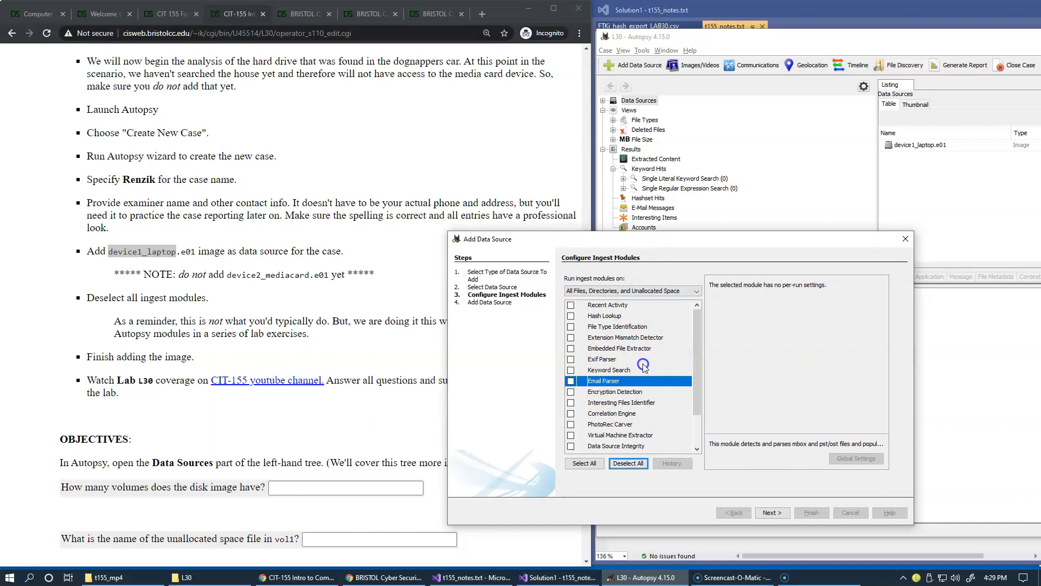
mouse_move(643, 354)
Inspect the files in the L30 case folder in File Explorer
click(183, 577)
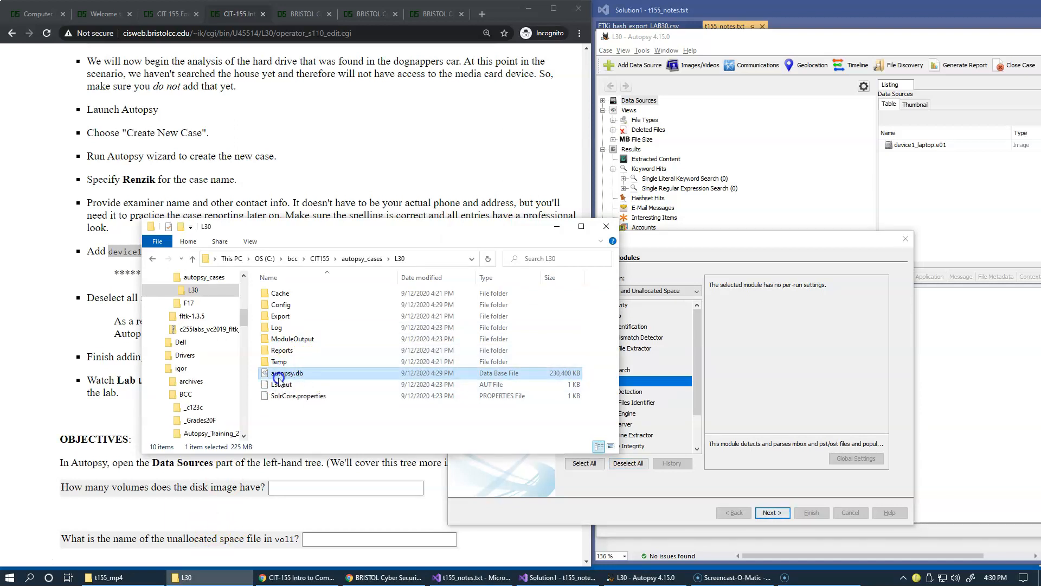
click(514, 249)
drag(514, 249, 373, 16)
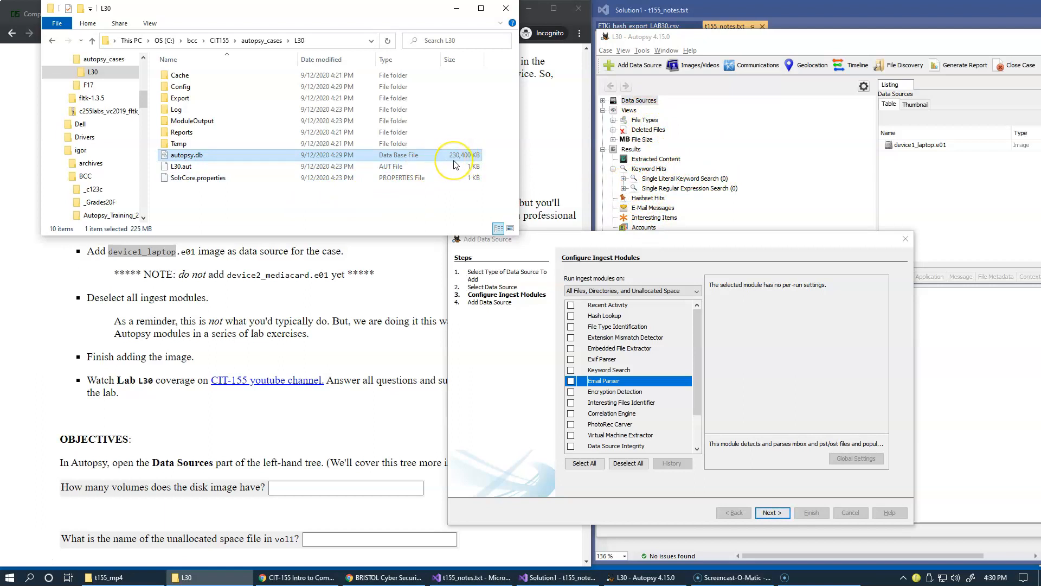
drag(394, 13, 354, 21)
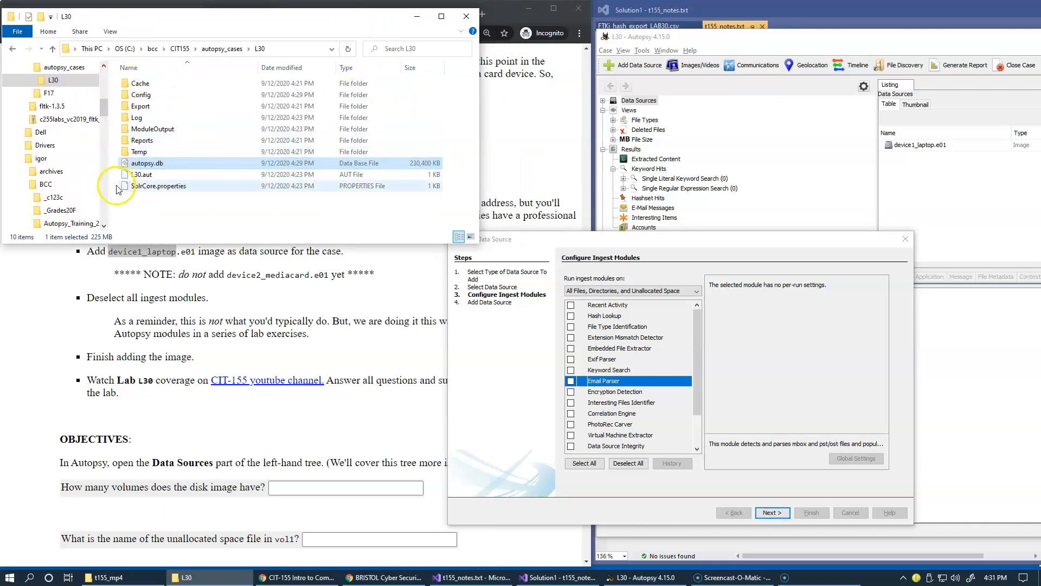
scroll(65, 108, up, 1)
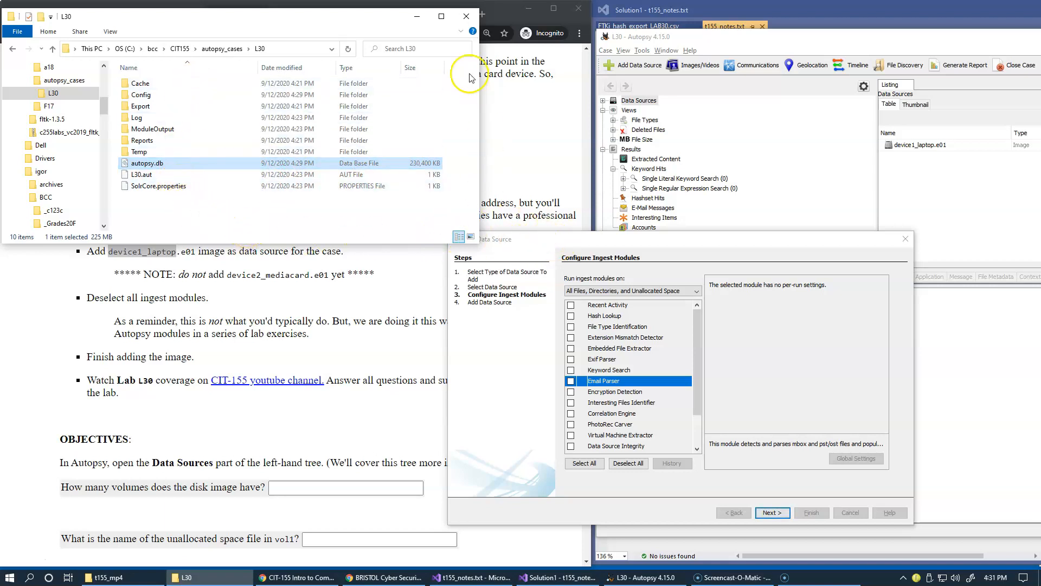
click(511, 86)
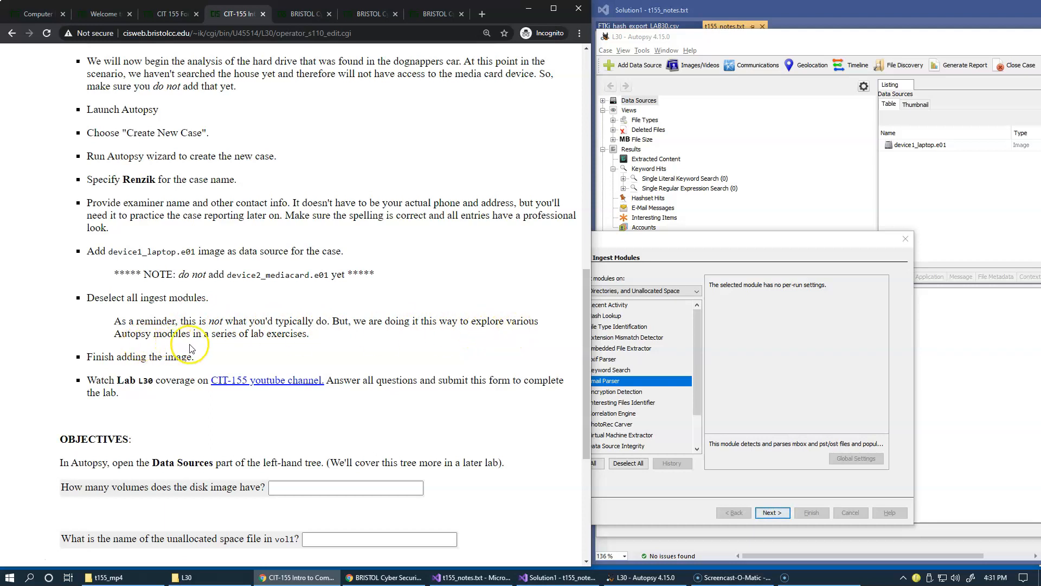
click(629, 256)
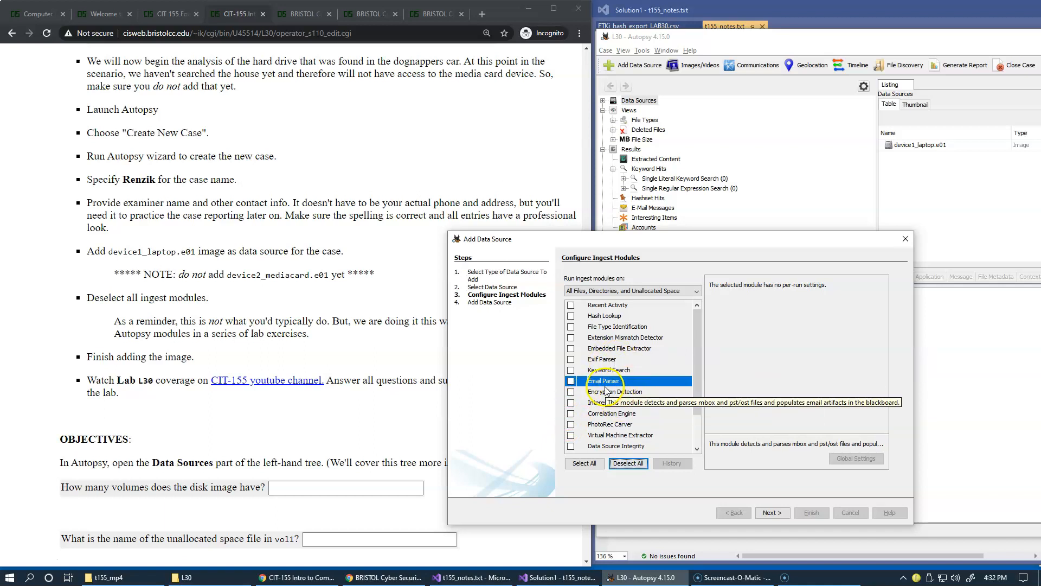
click(571, 381)
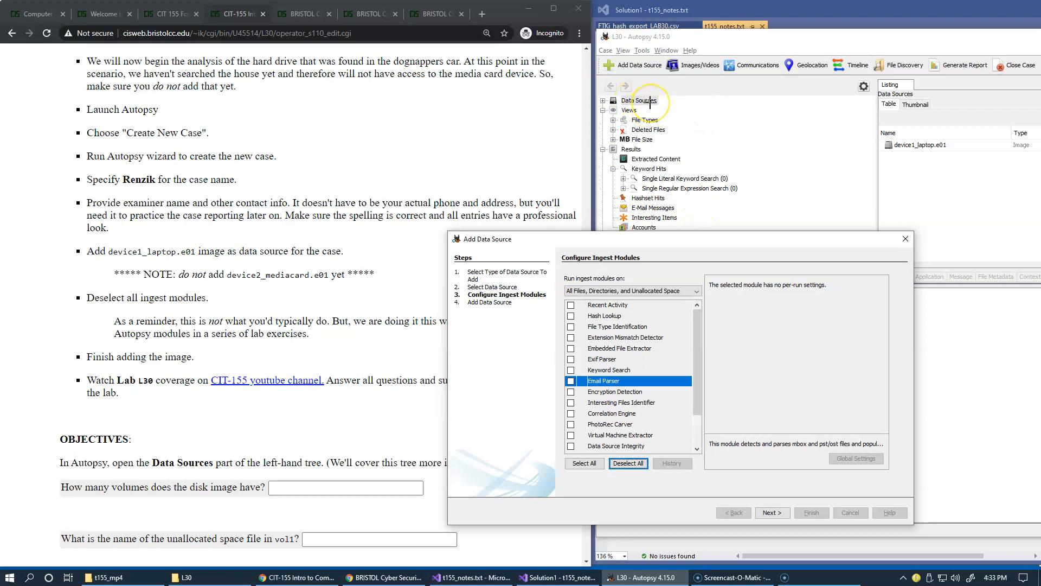
mouse_move(601, 101)
mouse_down()
mouse_move(405, 99)
mouse_move(399, 375)
mouse_move(519, 381)
mouse_move(563, 327)
mouse_up()
drag(490, 376, 564, 306)
drag(486, 382, 554, 423)
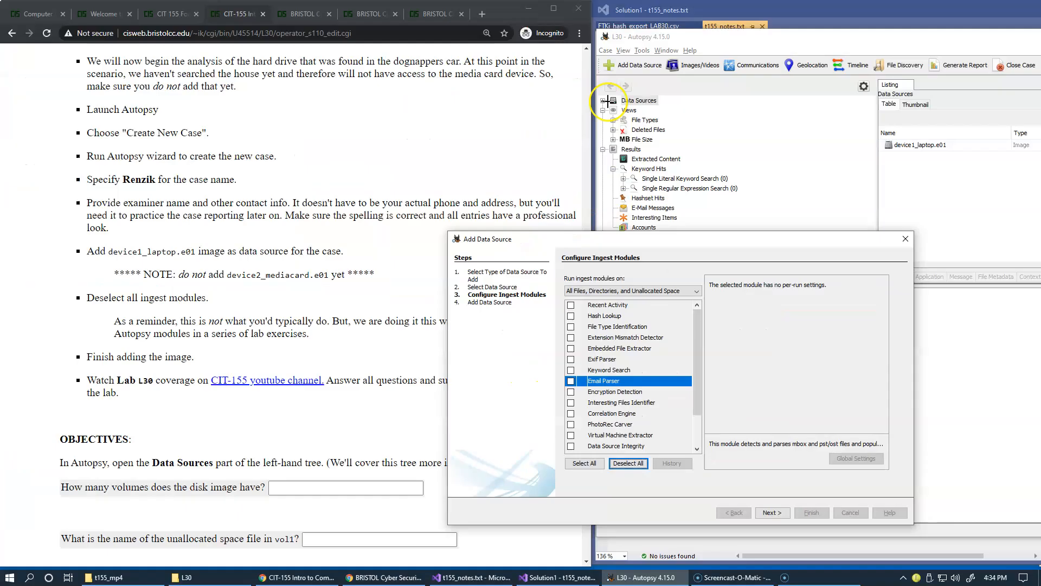
mouse_move(606, 101)
mouse_down()
mouse_move(456, 156)
mouse_move(429, 322)
mouse_move(573, 345)
mouse_up()
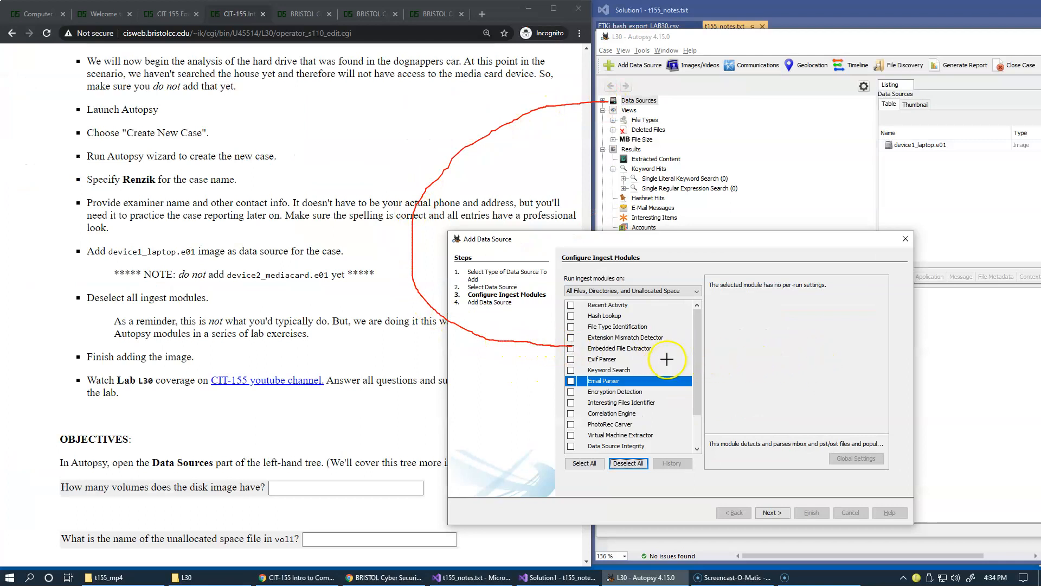
drag(492, 338, 569, 381)
drag(477, 343, 567, 434)
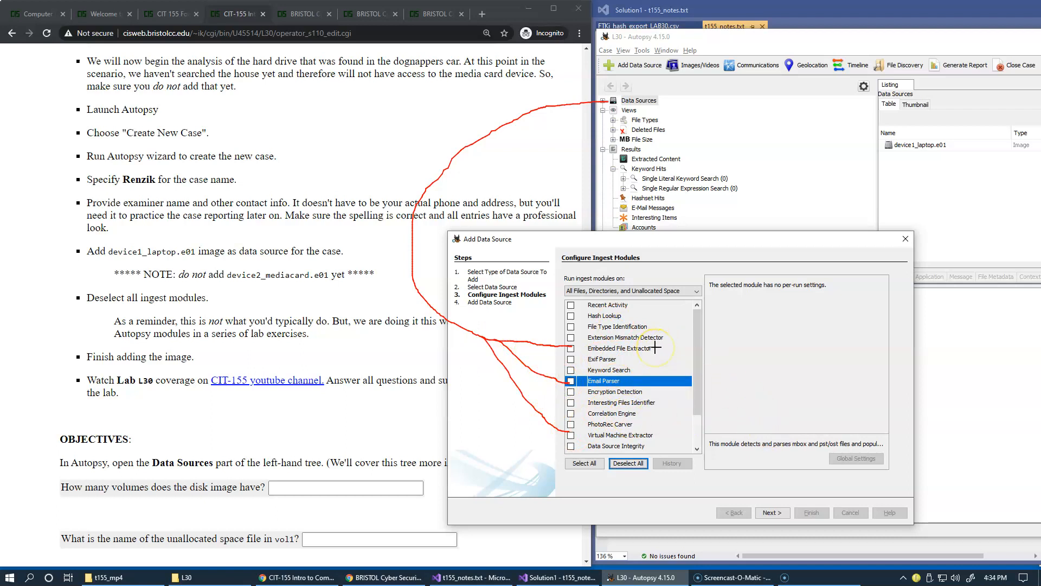
mouse_move(655, 348)
mouse_down()
mouse_move(712, 342)
mouse_move(820, 232)
mouse_move(744, 203)
mouse_move(699, 211)
mouse_up()
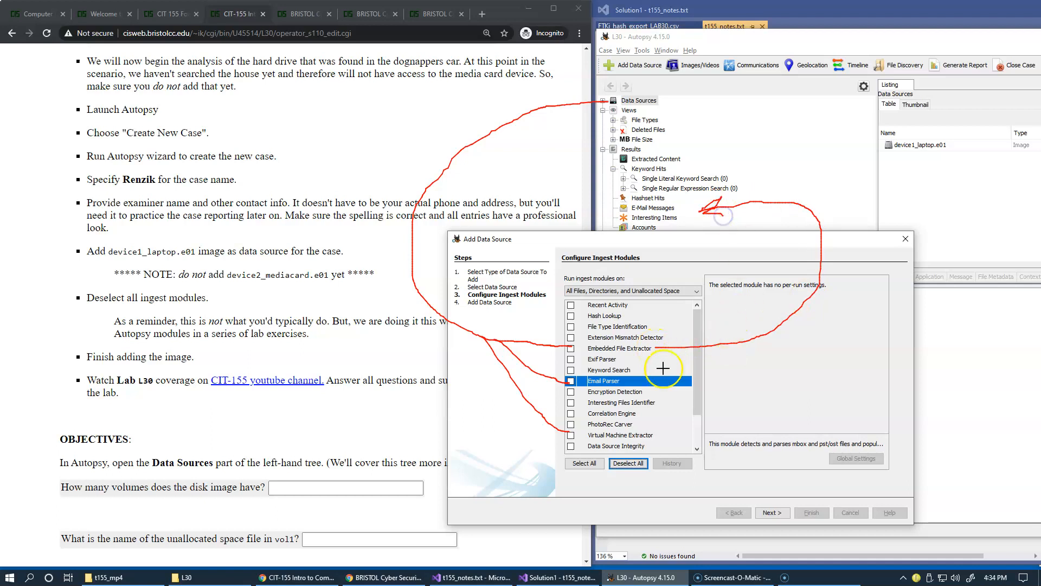
mouse_move(626, 383)
mouse_down()
mouse_move(794, 366)
mouse_move(862, 255)
mouse_move(770, 169)
mouse_move(725, 162)
mouse_up()
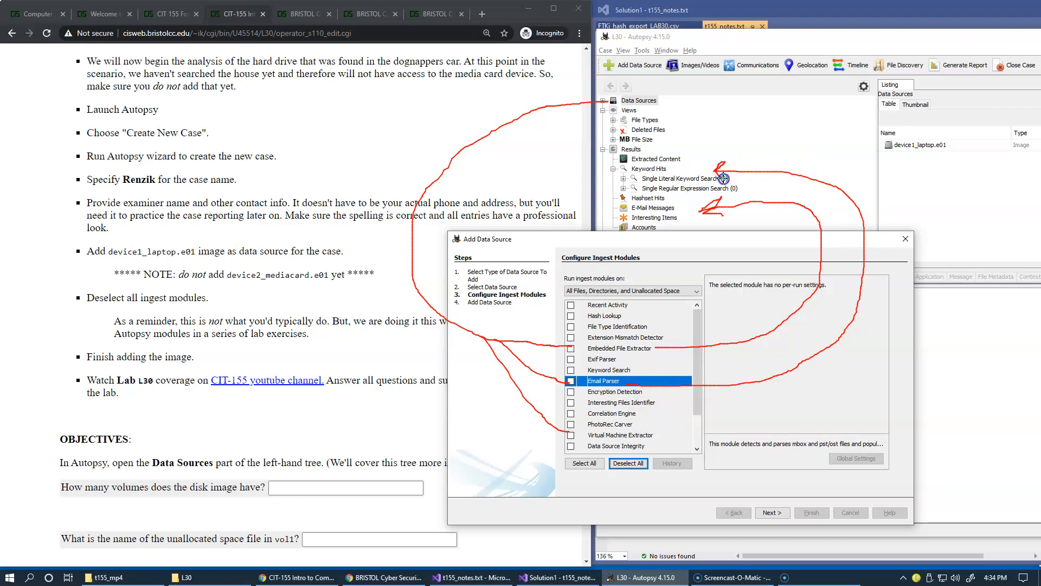
mouse_move(634, 425)
mouse_down()
mouse_move(860, 389)
mouse_move(868, 190)
mouse_move(713, 146)
mouse_move(675, 155)
mouse_move(686, 153)
mouse_up()
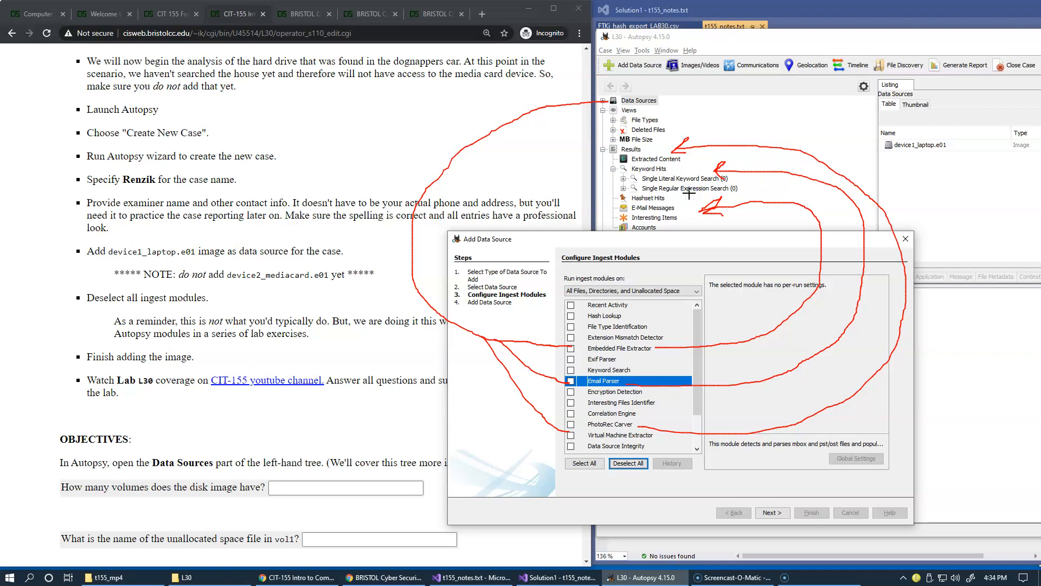
key(Escape)
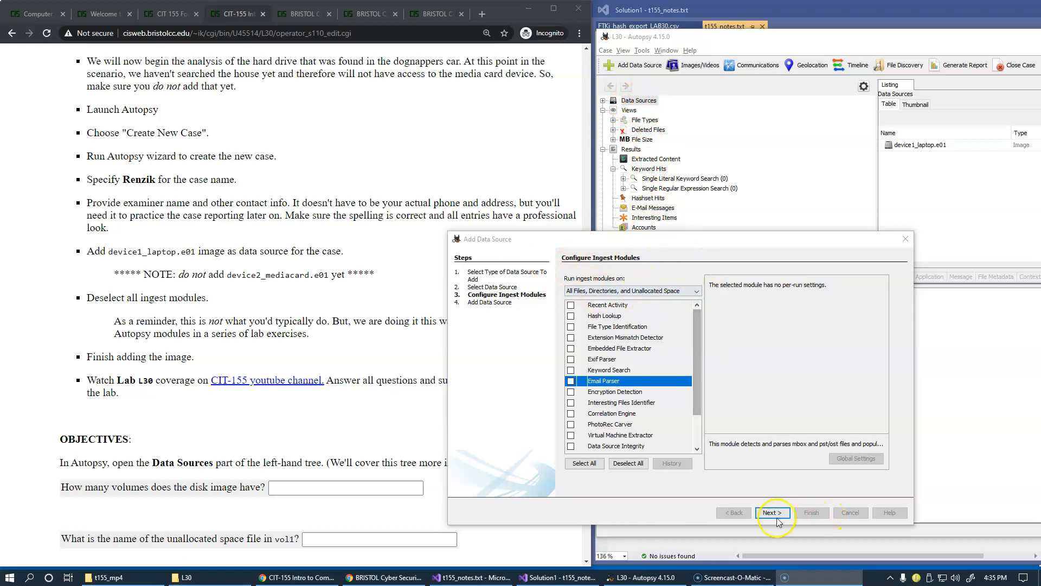
Deselect all ingest modules and finish adding the laptop image as a data source
click(628, 462)
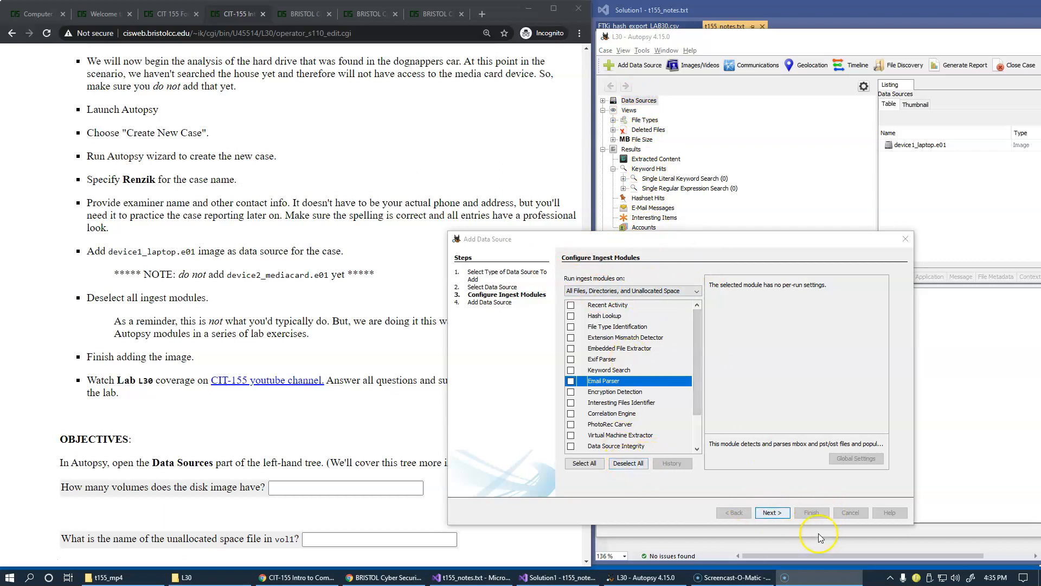
click(772, 514)
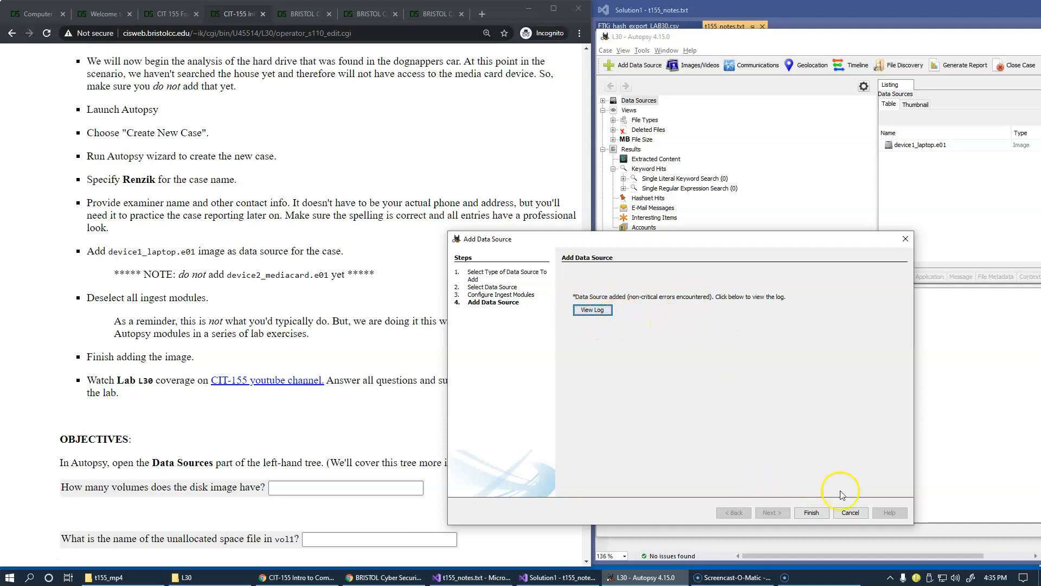
click(811, 513)
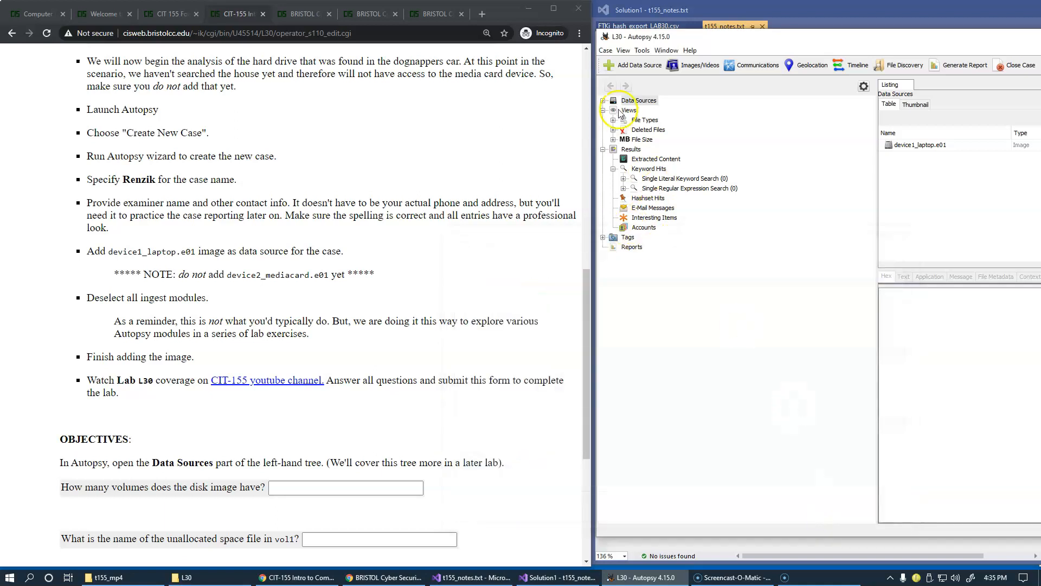